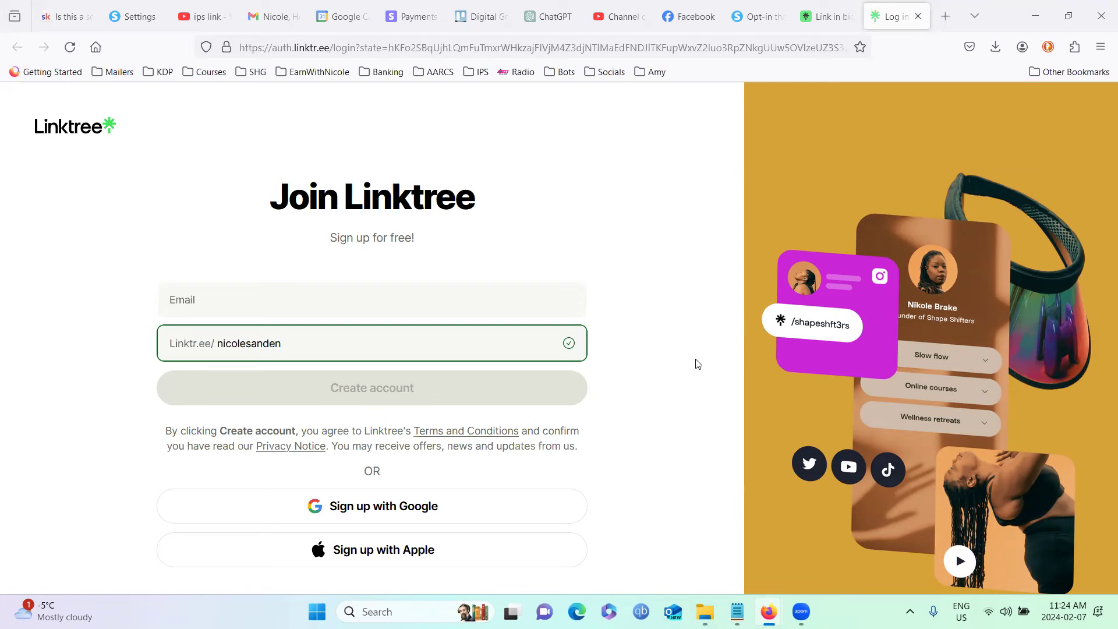
# Start a Linktree account with the saved e-mail address and a new password.
pyautogui.click(239, 302)
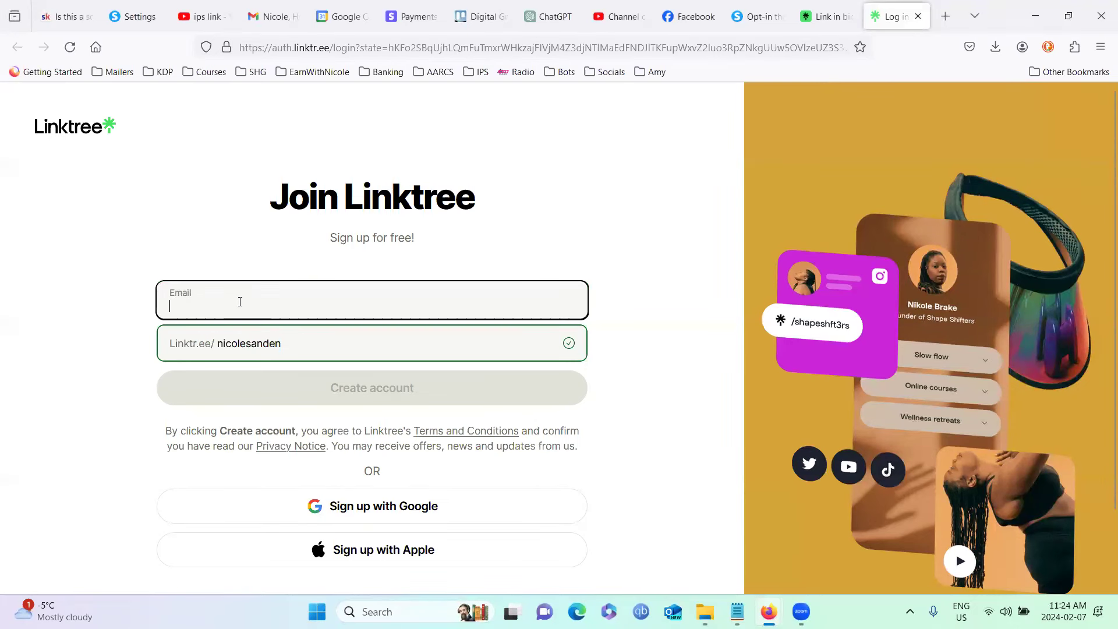
pyautogui.click(246, 324)
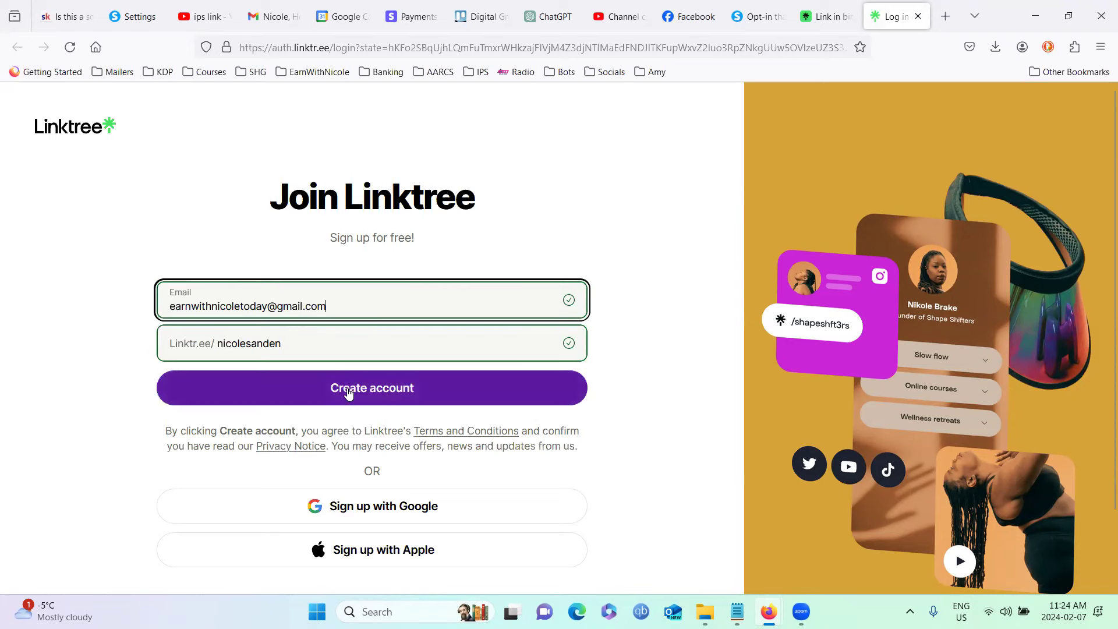
pyautogui.click(348, 387)
pyautogui.click(298, 337)
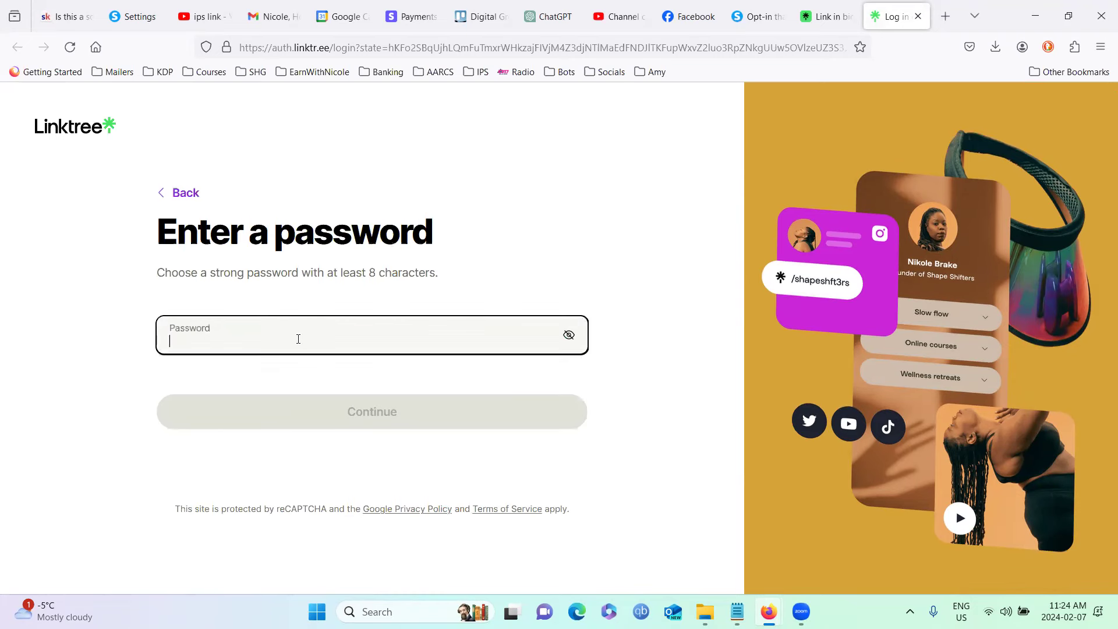
pyautogui.write('********')
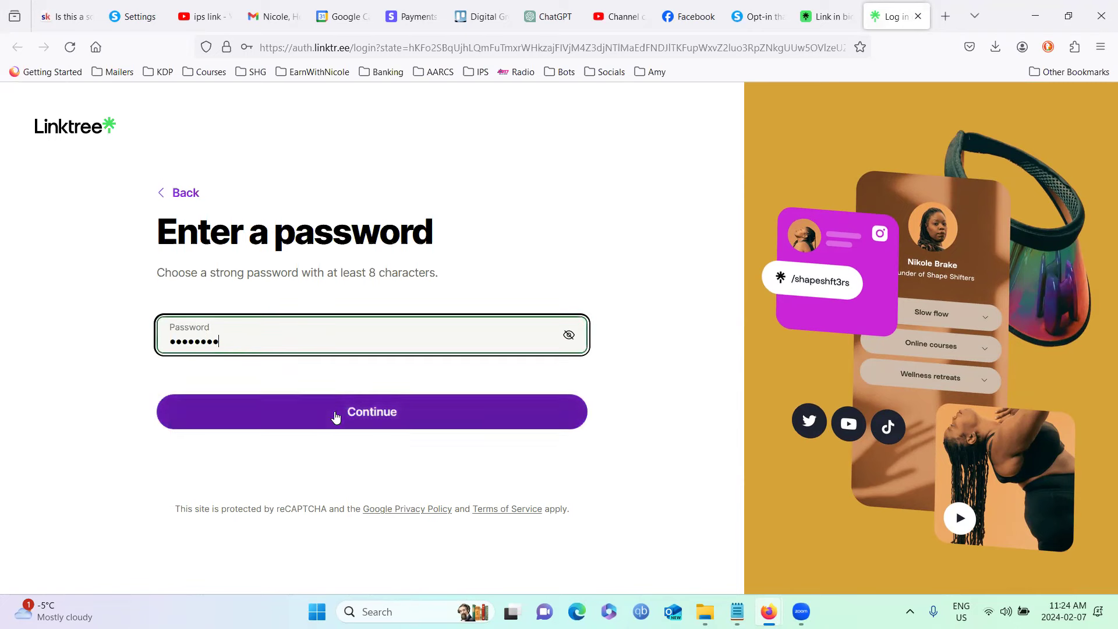
pyautogui.click(336, 415)
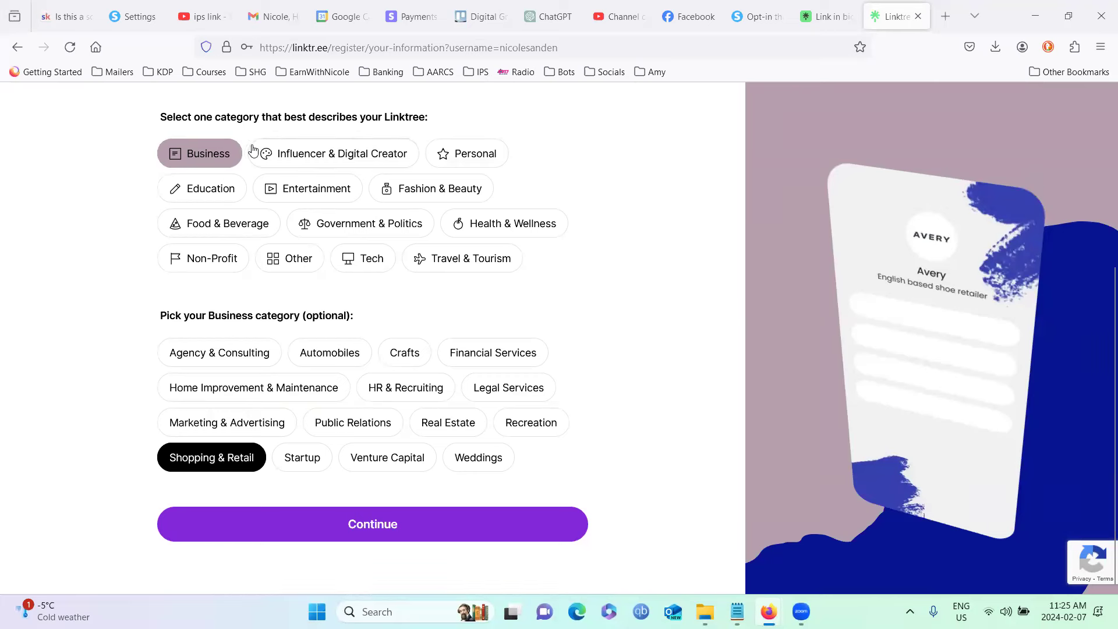
# Choose the Business category and join on the Free plan.
pyautogui.click(407, 525)
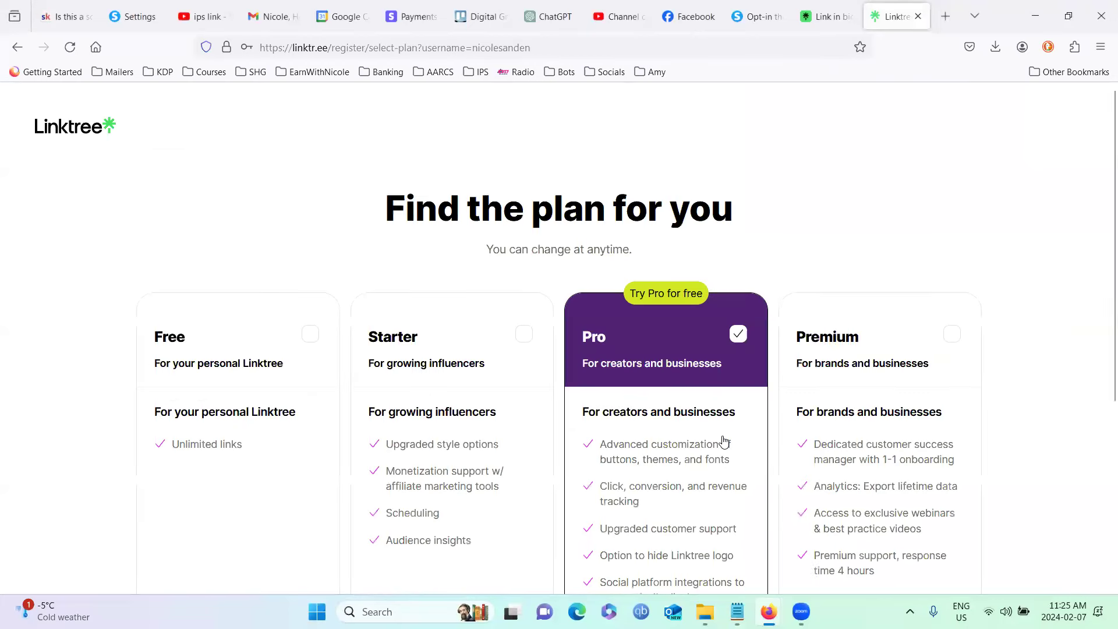
pyautogui.click(233, 364)
pyautogui.scroll(-2, 417, 345)
pyautogui.scroll(-2, 417, 345)
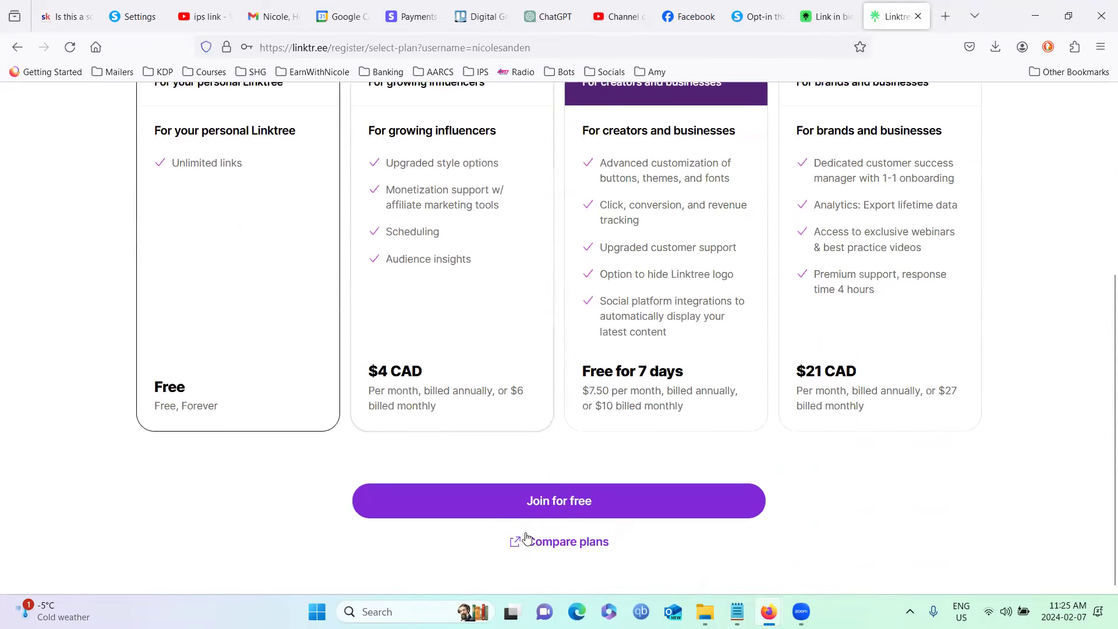
pyautogui.click(556, 504)
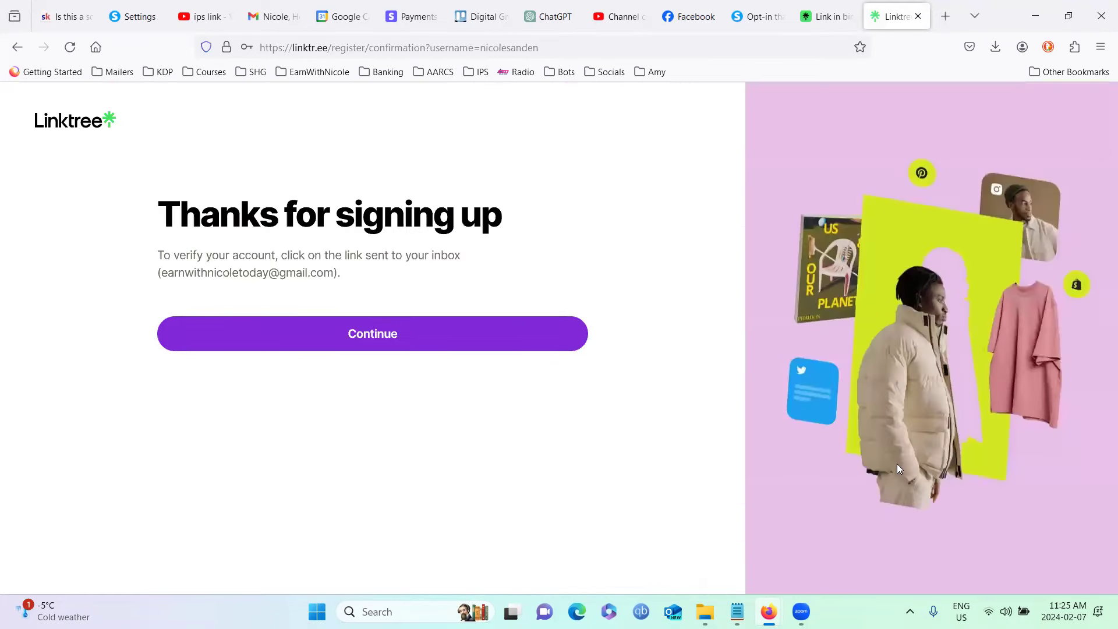
# Apply the blue Spray theme, then skip adding social links to reach the dashboard.
pyautogui.click(412, 338)
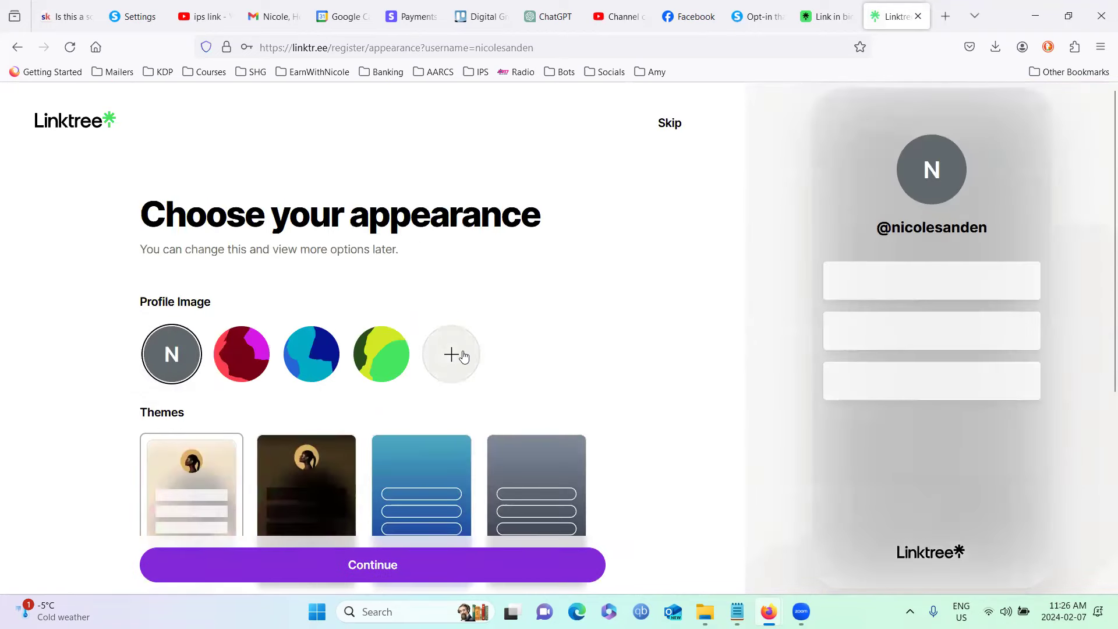
pyautogui.scroll(-5, 463, 357)
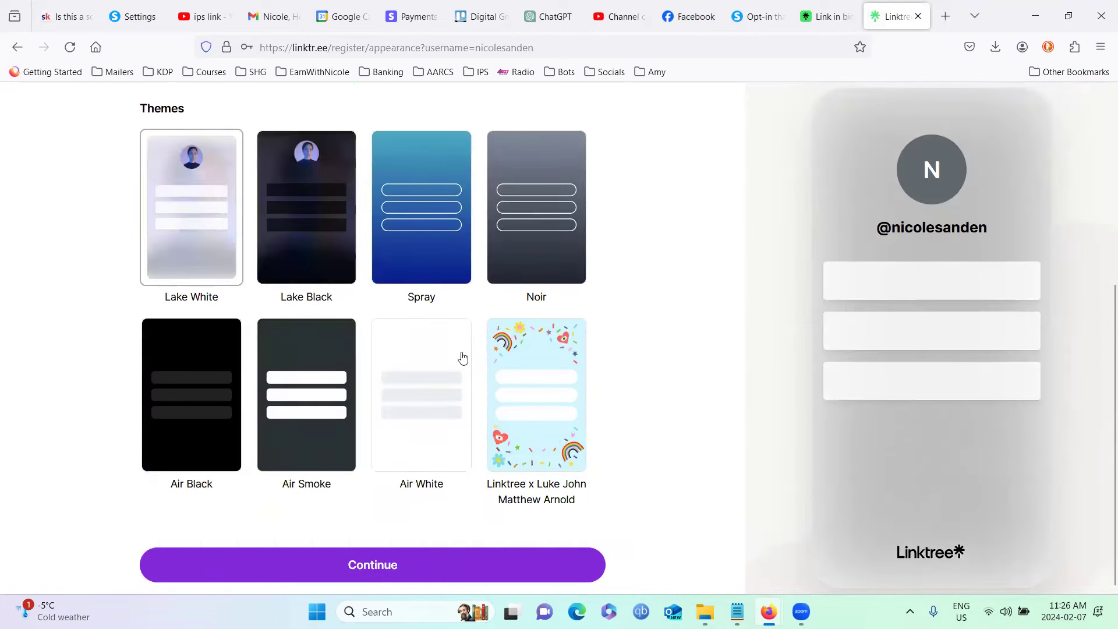
pyautogui.scroll(3, 462, 356)
pyautogui.click(416, 318)
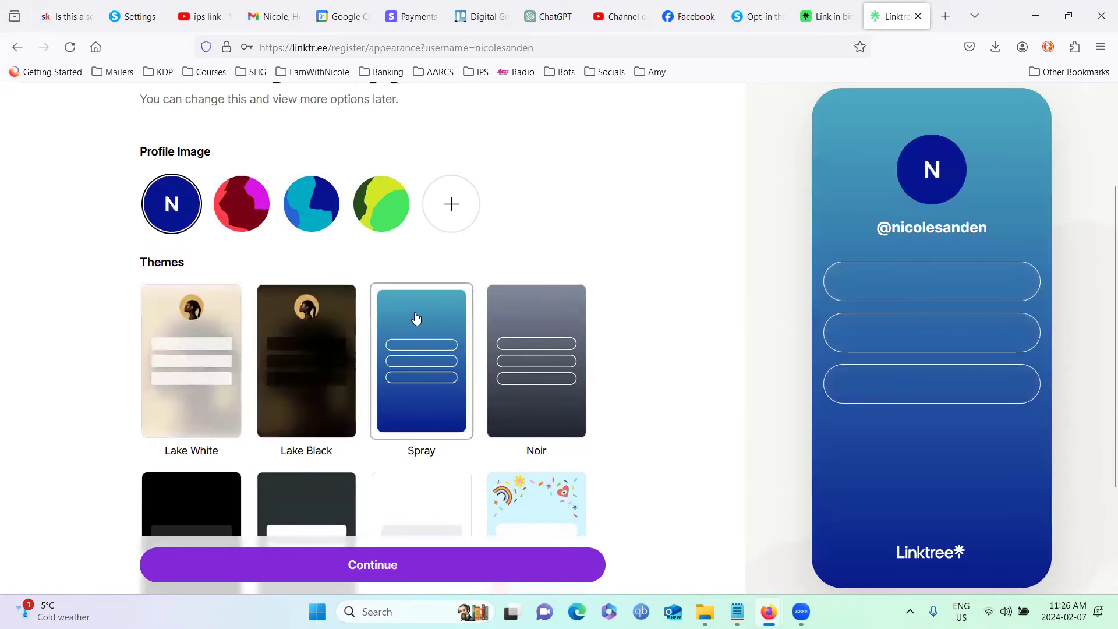
pyautogui.click(435, 563)
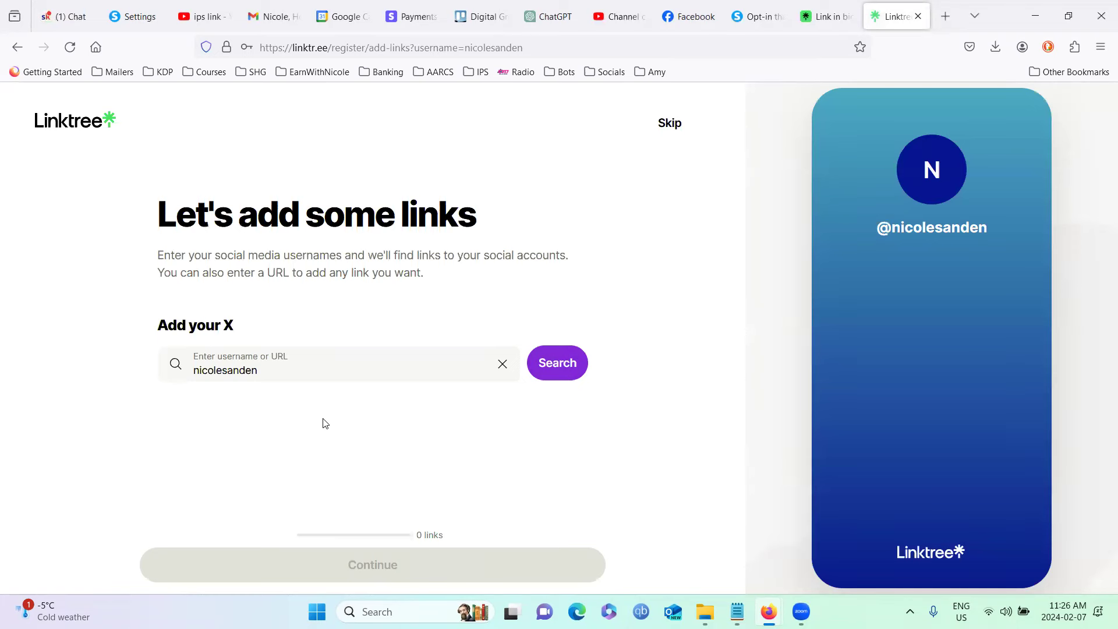
pyautogui.click(662, 128)
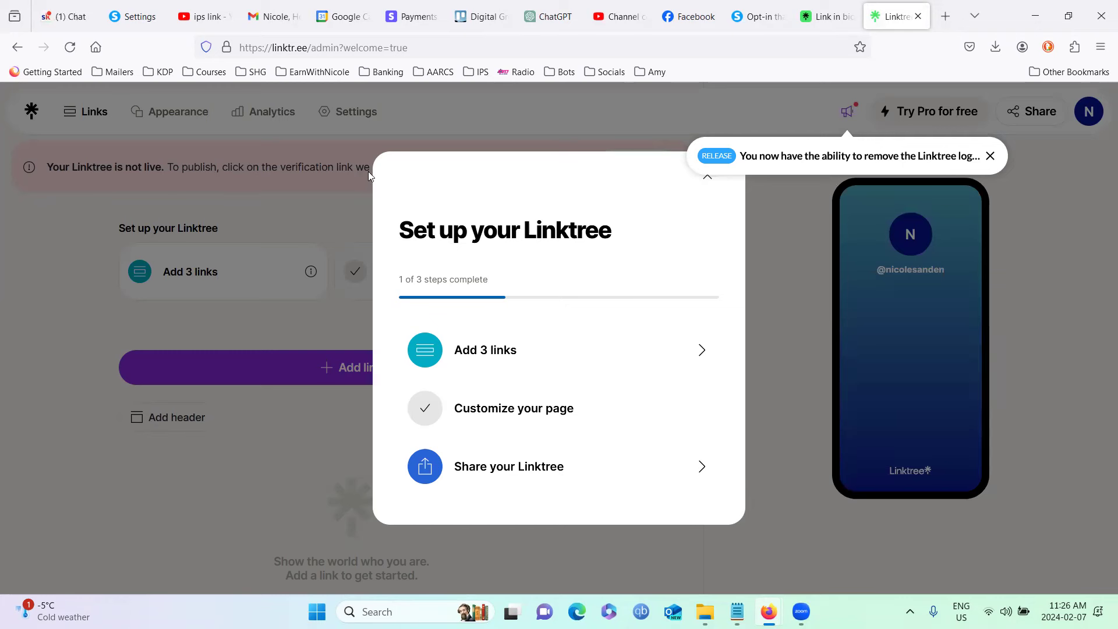
# Dismiss the Set up your Linktree popup and return to the live links dashboard.
pyautogui.moveTo(552, 182); pyautogui.dragTo(558, 214)
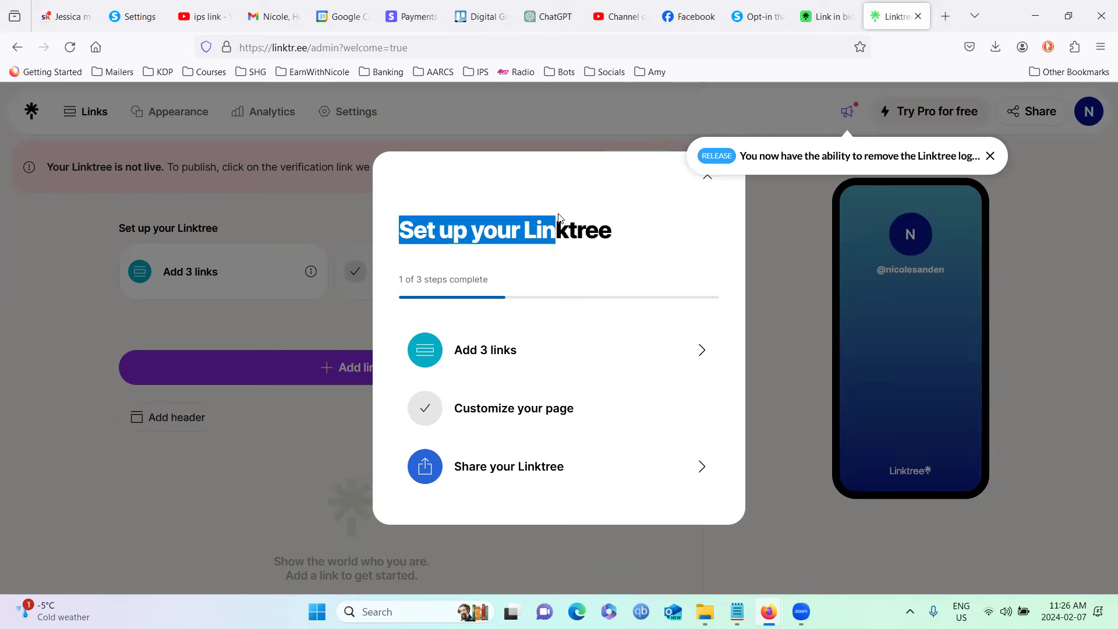
pyautogui.click(557, 187)
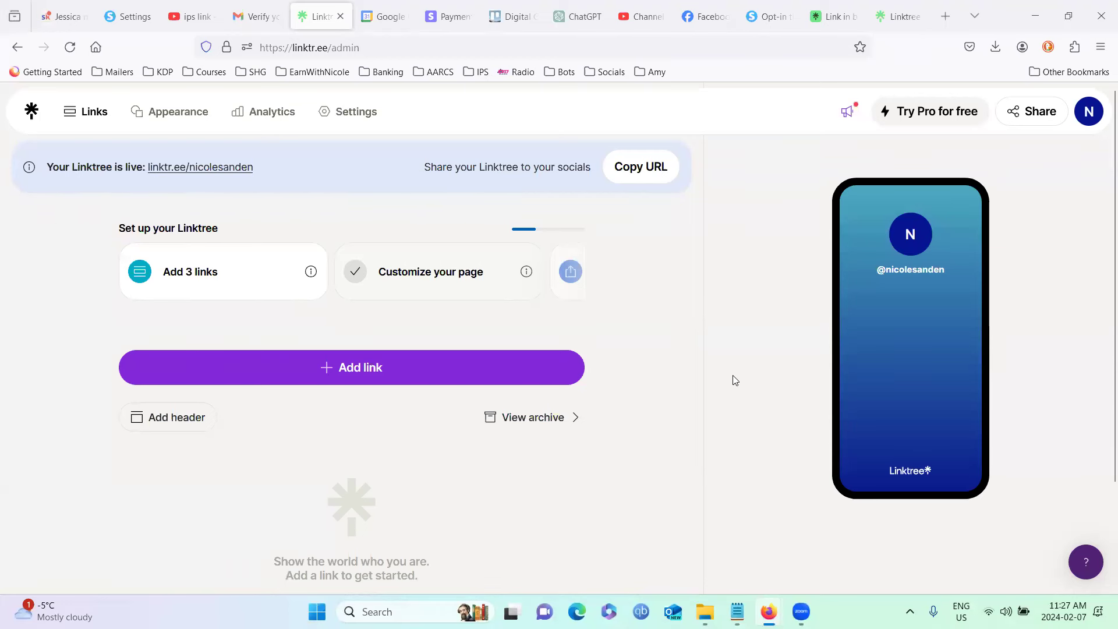
# Add a first link pointing to the personal page URL on infinityprocessingsystem.com.
pyautogui.click(345, 368)
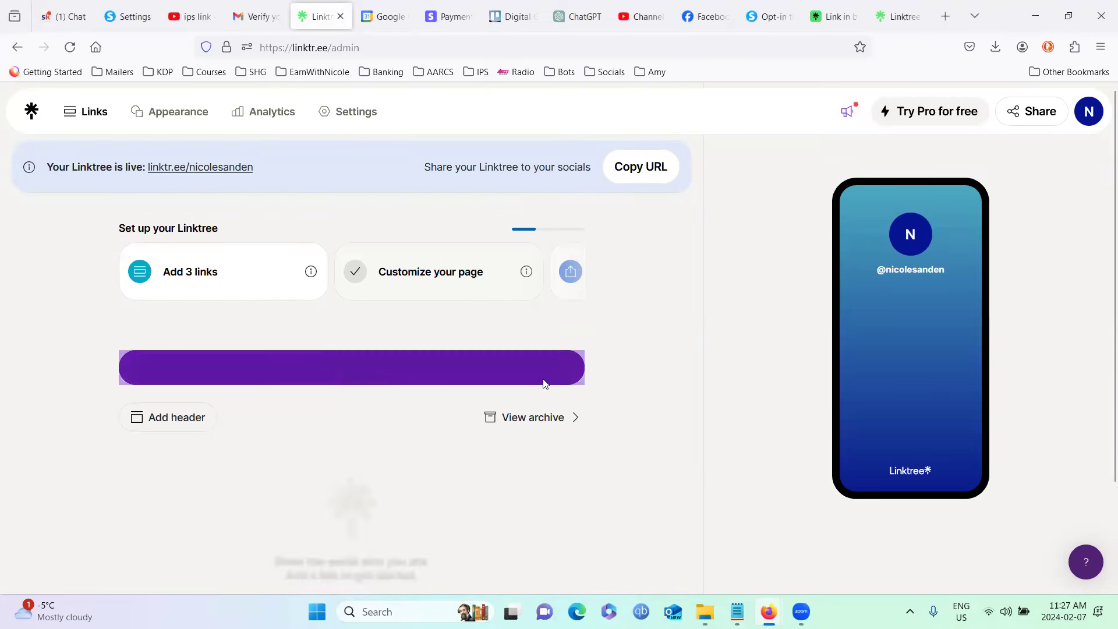
pyautogui.click(272, 435)
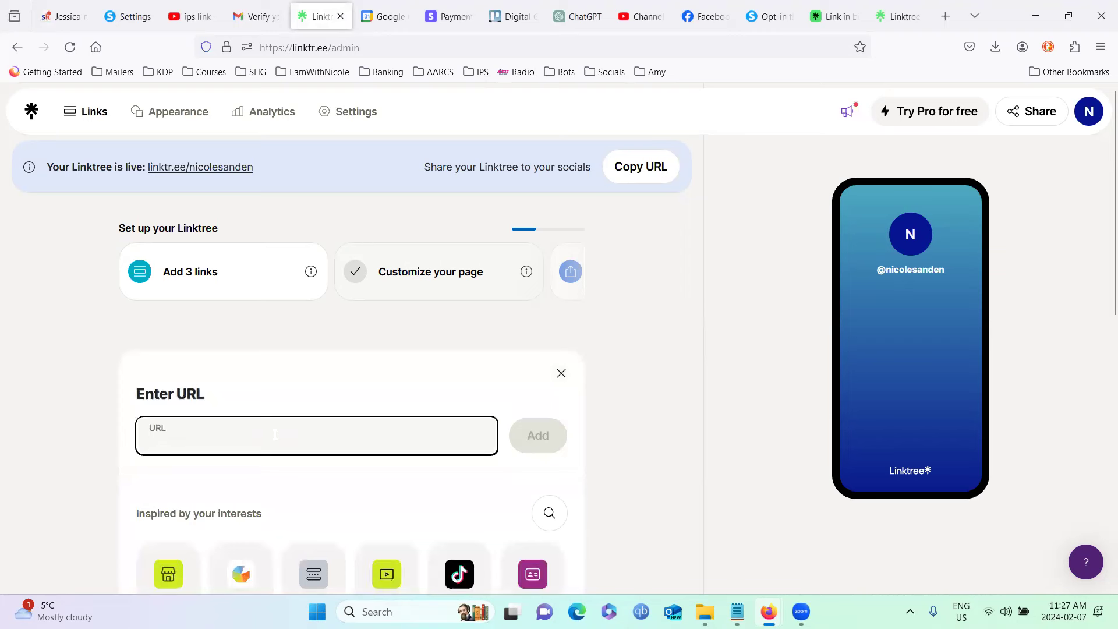
pyautogui.write('ht')
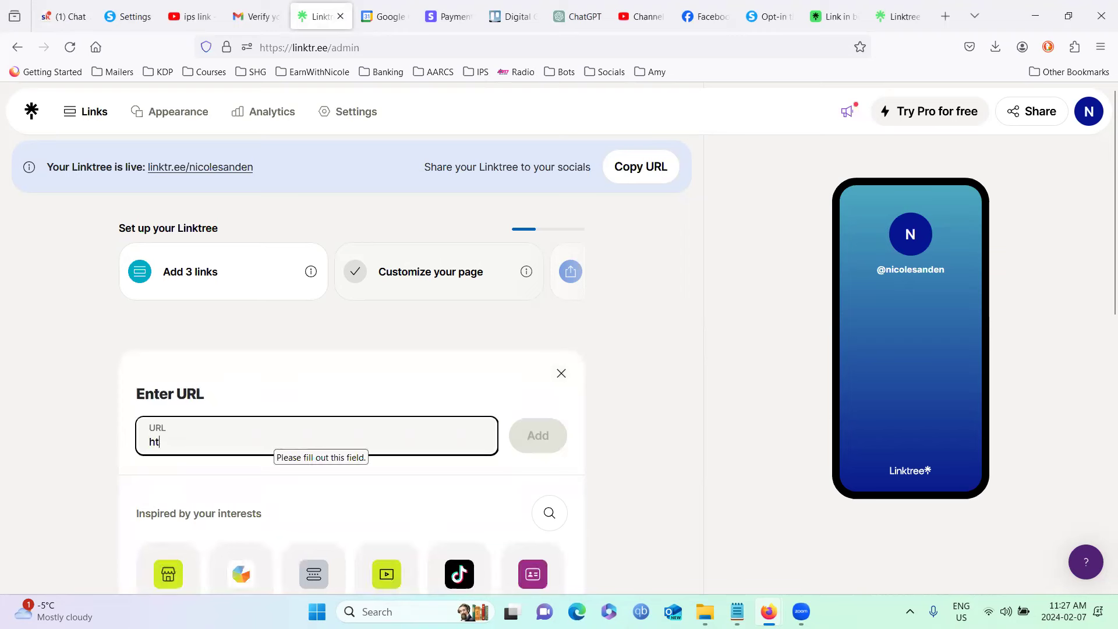
pyautogui.write('tps:')
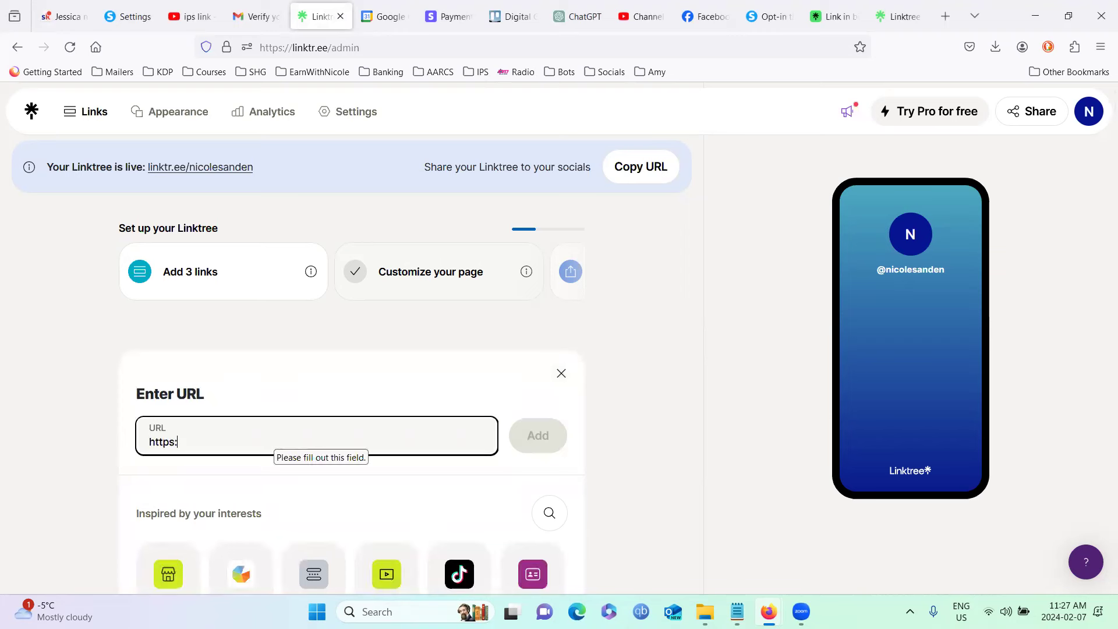
pyautogui.write('//infinityprocessing')
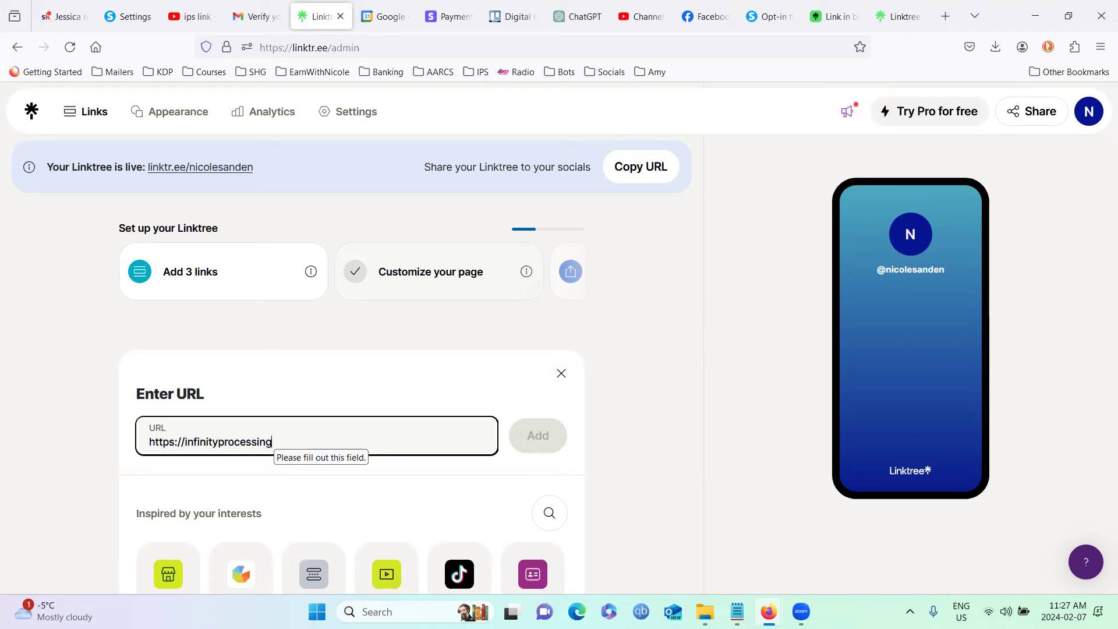
pyautogui.write('system.com/nicole')
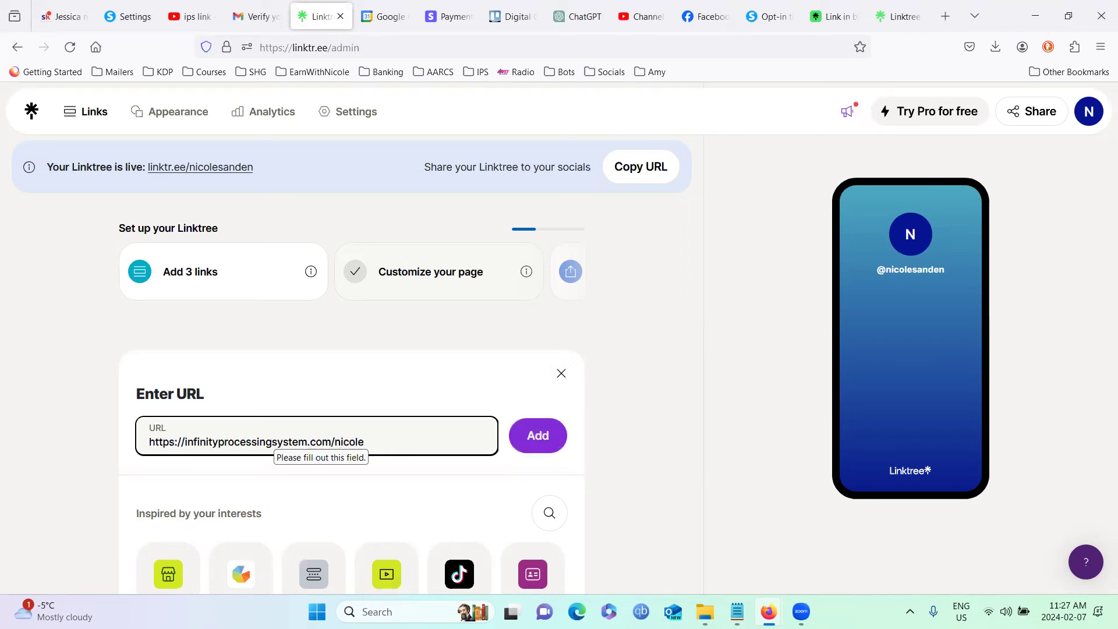
pyautogui.write('-sanden')
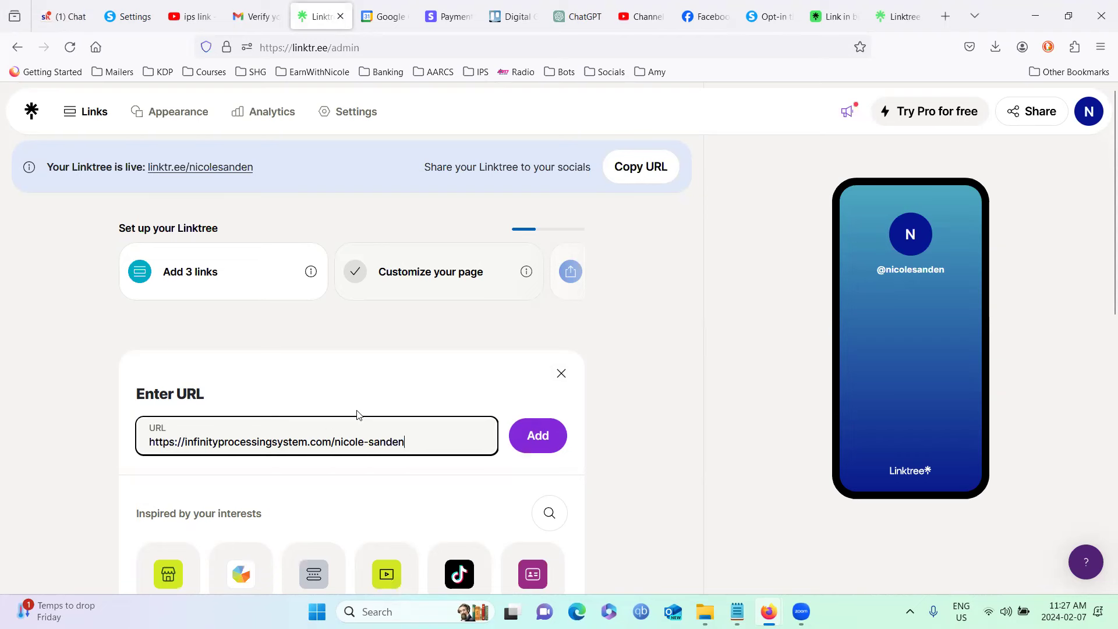
pyautogui.click(536, 451)
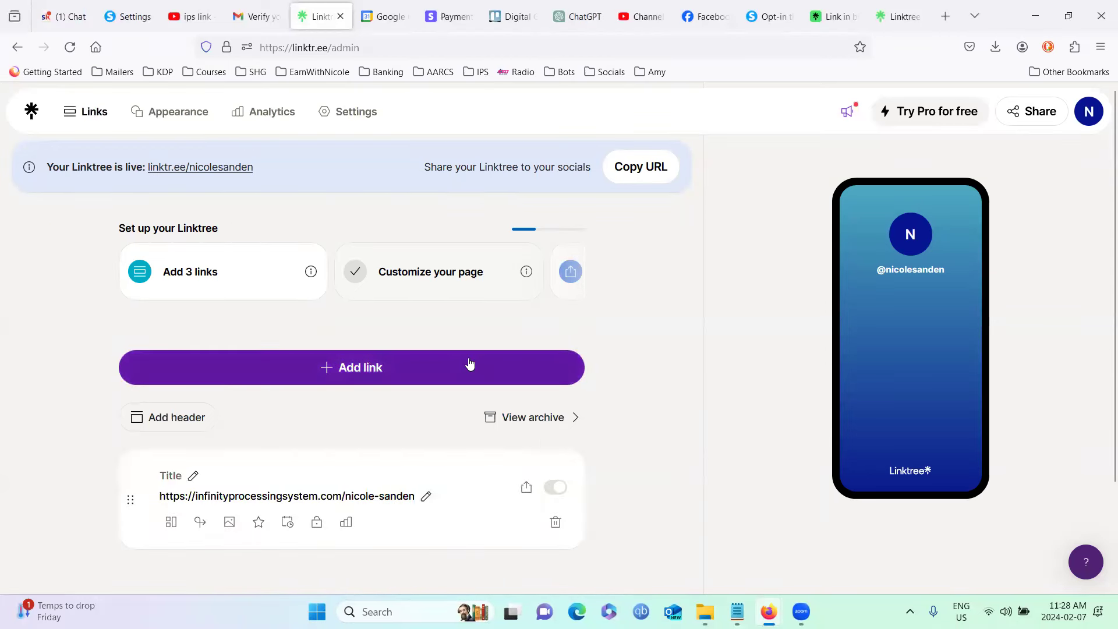
# Replace the first link's name-based title with 'Check out our digital products'.
pyautogui.scroll(-2, 470, 364)
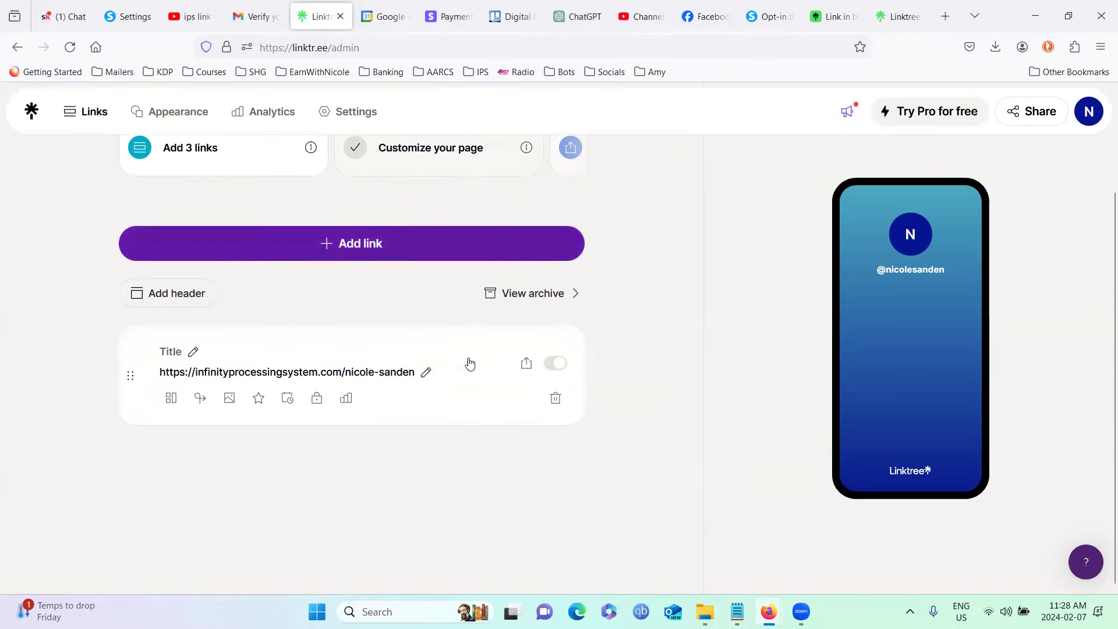
pyautogui.click(425, 373)
pyautogui.moveTo(416, 372); pyautogui.dragTo(152, 372)
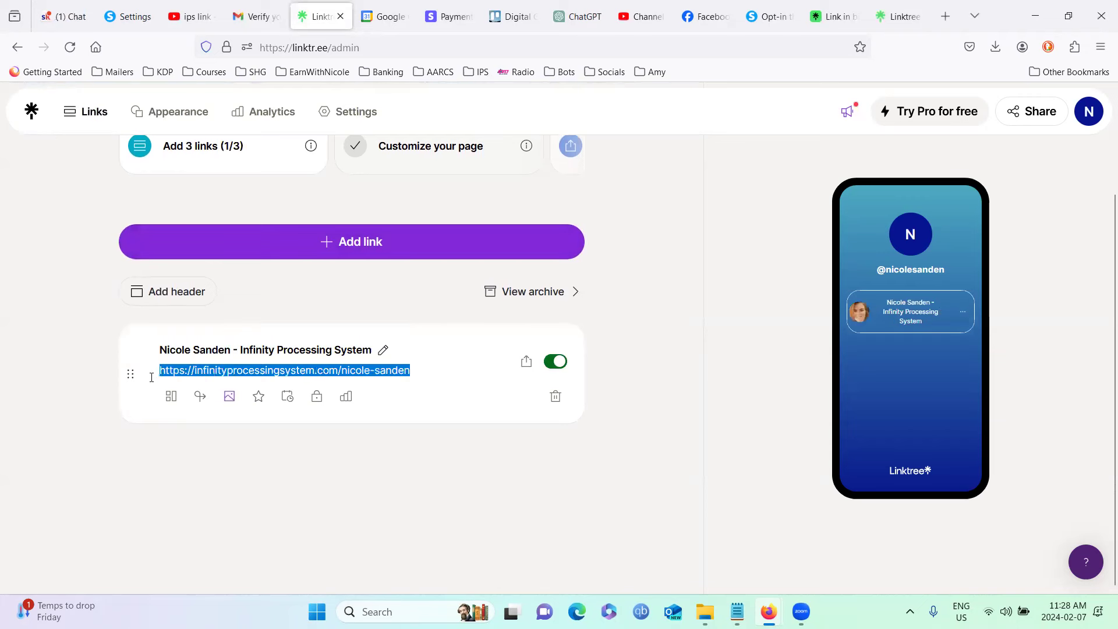
pyautogui.click(261, 351)
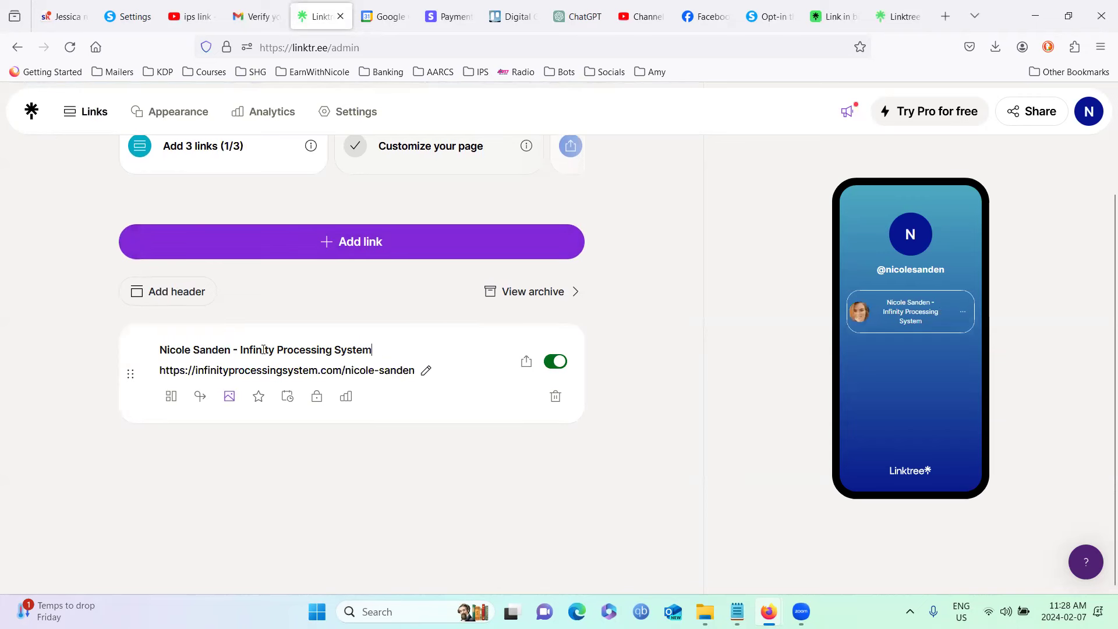
pyautogui.moveTo(396, 351); pyautogui.dragTo(130, 357)
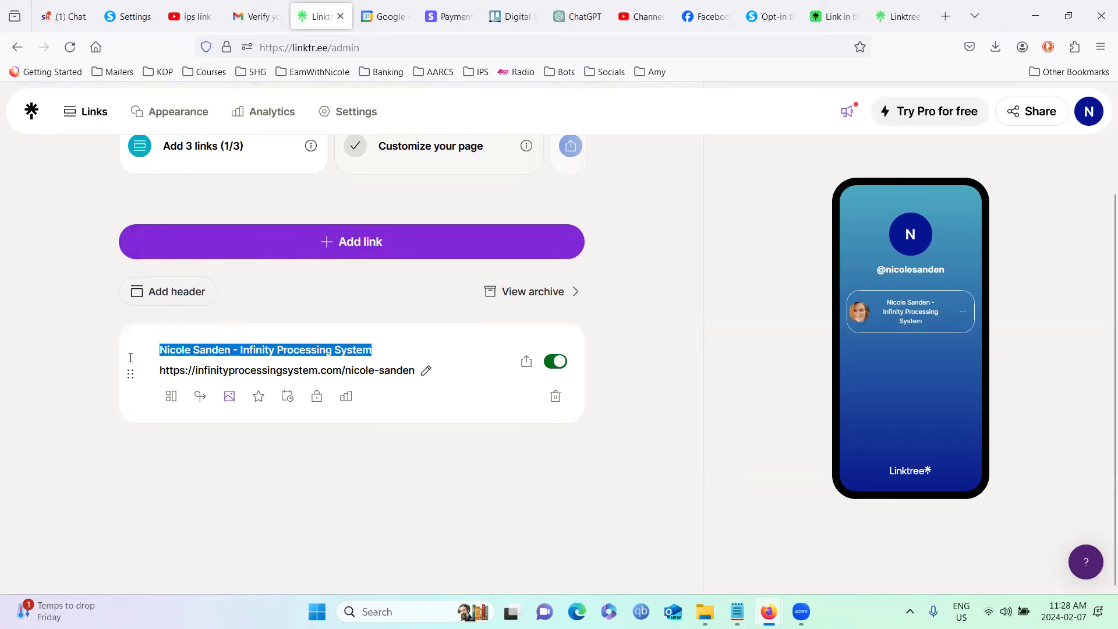
pyautogui.write('Pu')
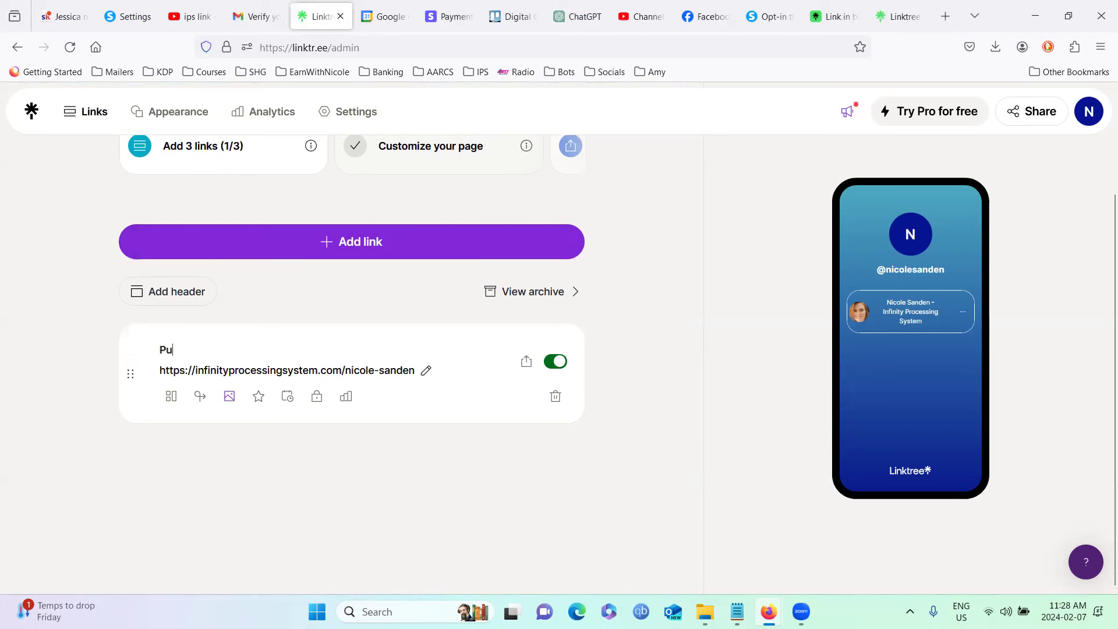
pyautogui.press('BackSpace')
pyautogui.press('BackSpace')
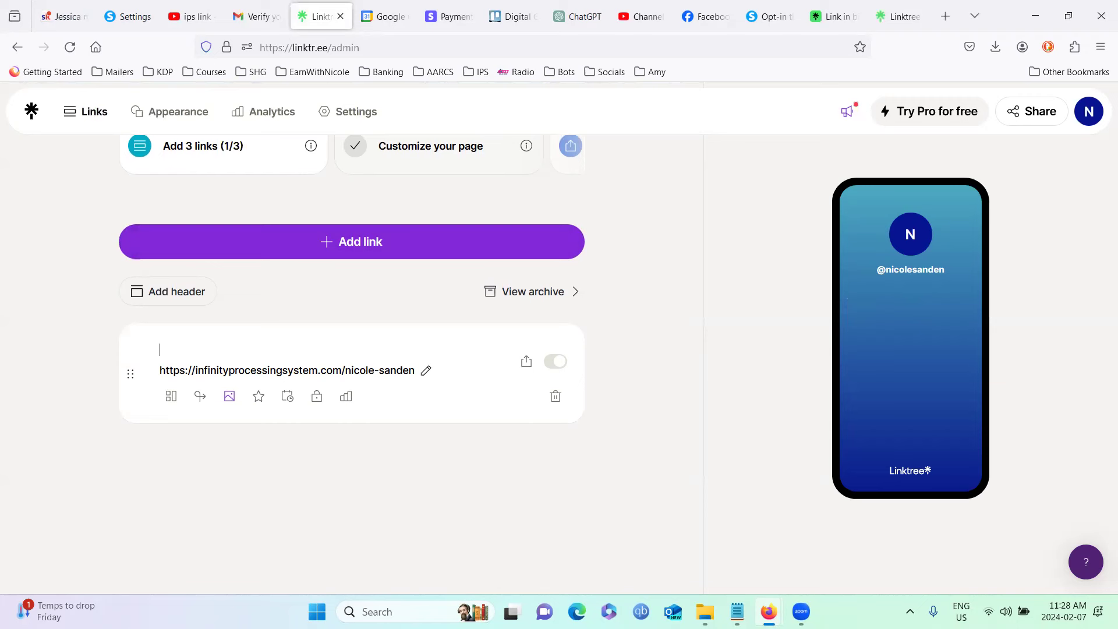
pyautogui.write('Chek')
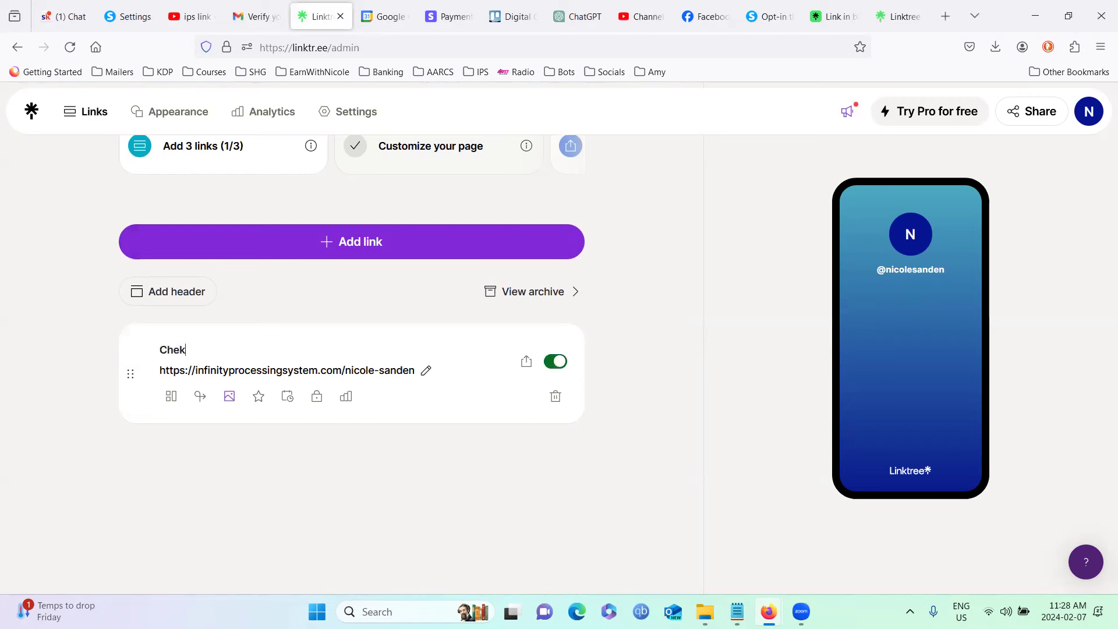
pyautogui.press('BackSpace')
pyautogui.write('ck out')
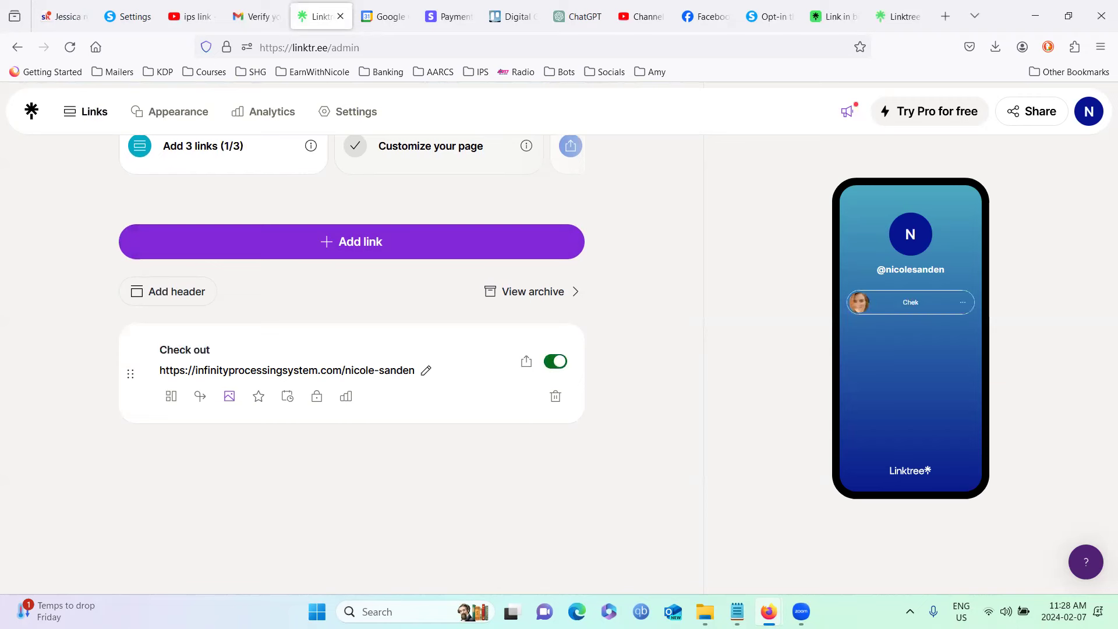
pyautogui.write(' our digital pro')
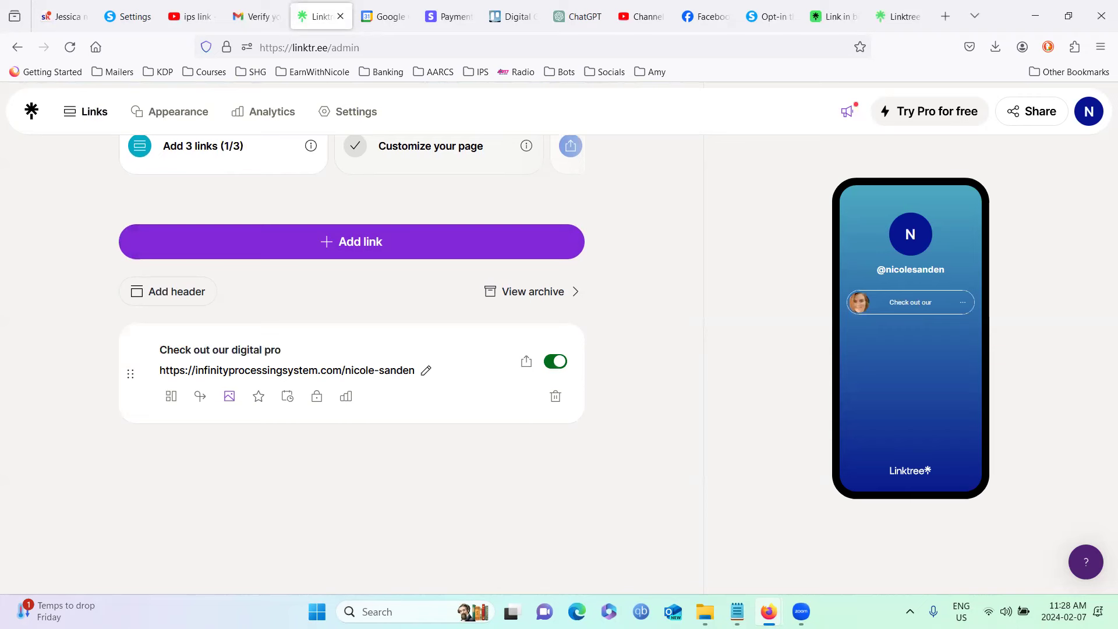
pyautogui.write('ducts')
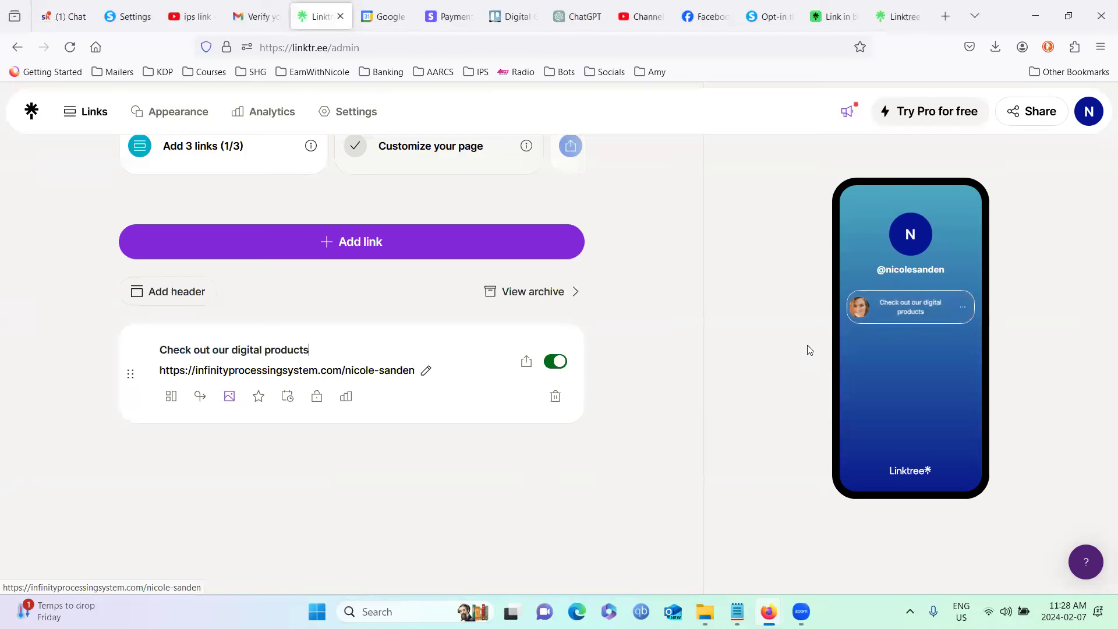
pyautogui.click(747, 389)
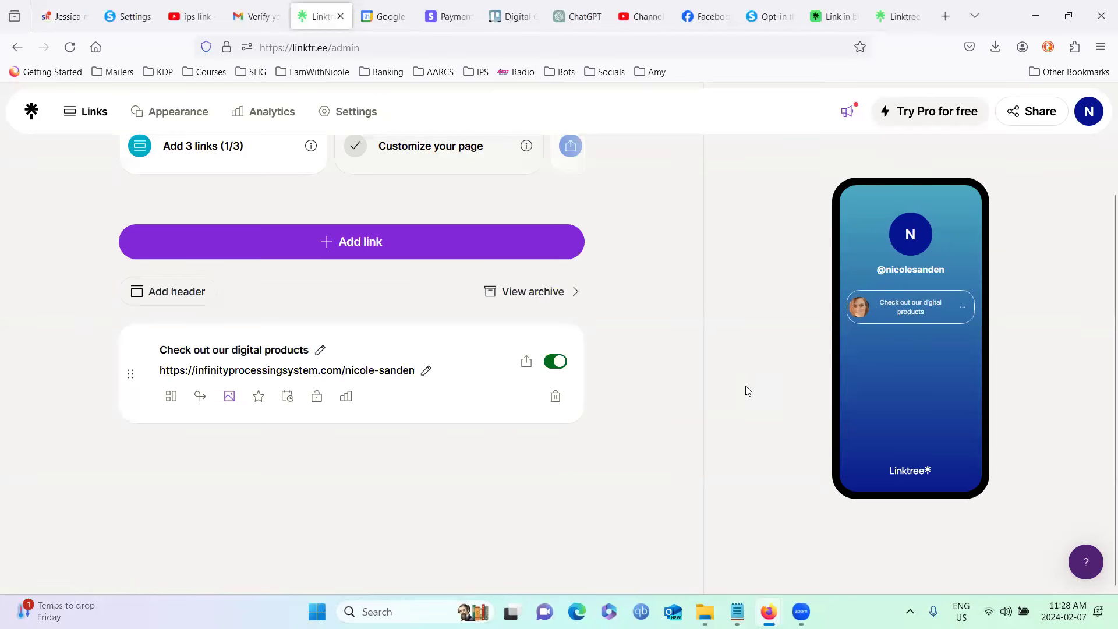
pyautogui.scroll(2, 745, 388)
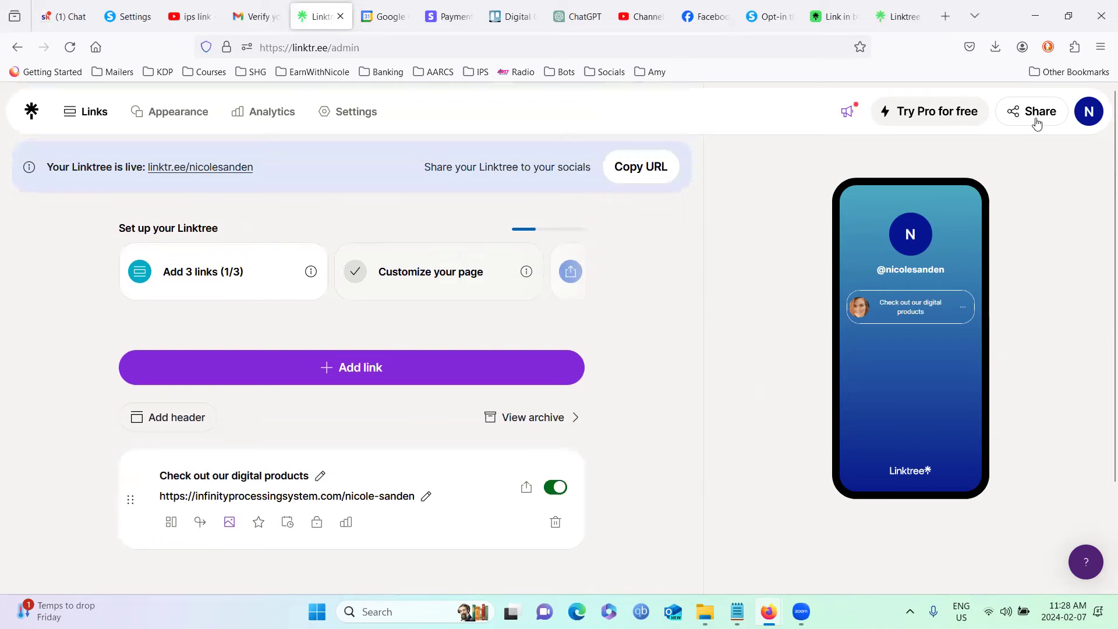
# Copy the public Linktree page address from the Share panel.
pyautogui.click(1031, 123)
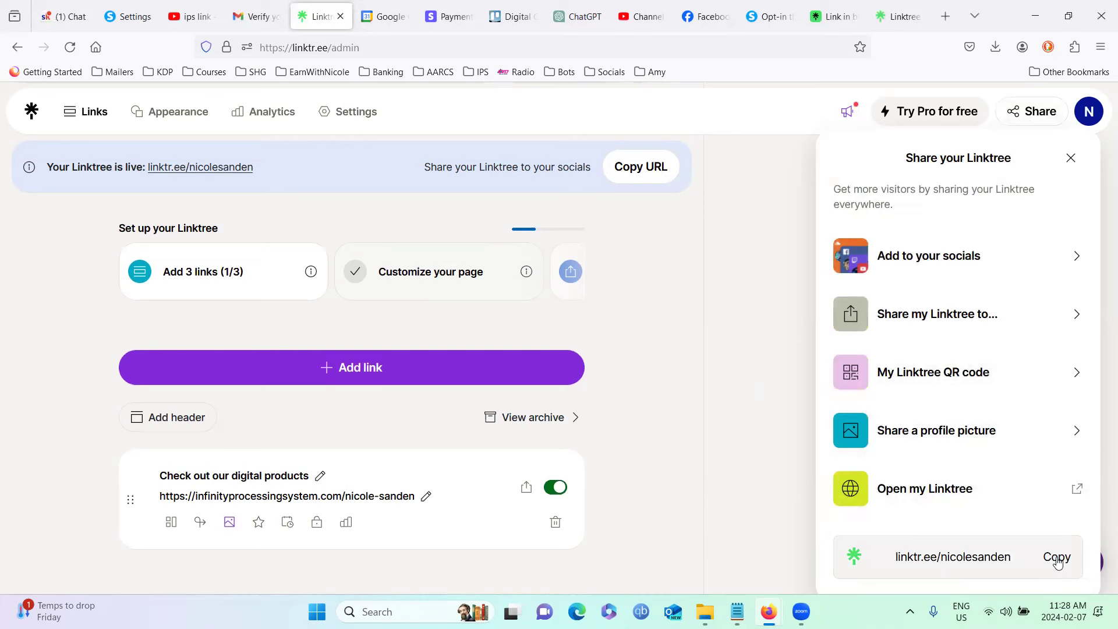
pyautogui.click(1056, 559)
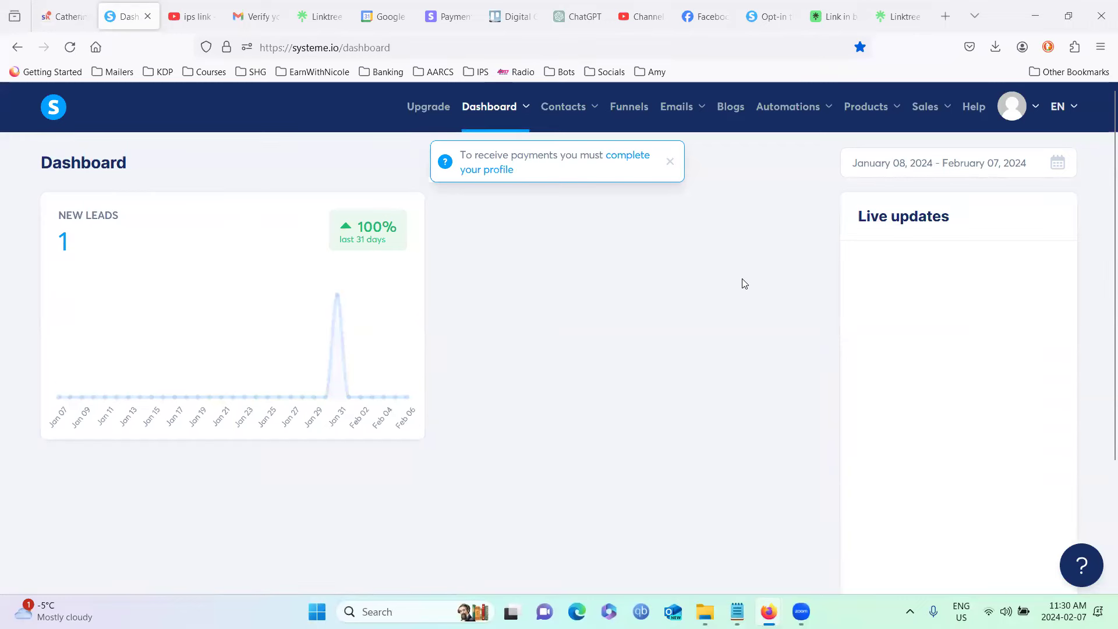
# Open the IPS Website/Funnel's Daily Pay thank-you step in the page editor.
pyautogui.click(627, 109)
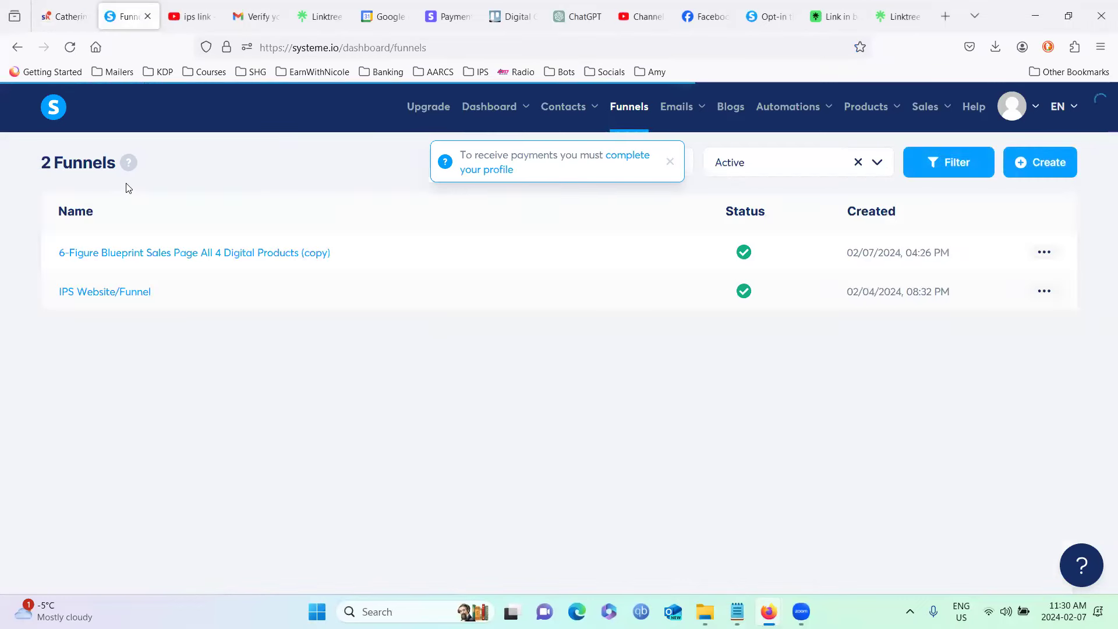
pyautogui.click(105, 252)
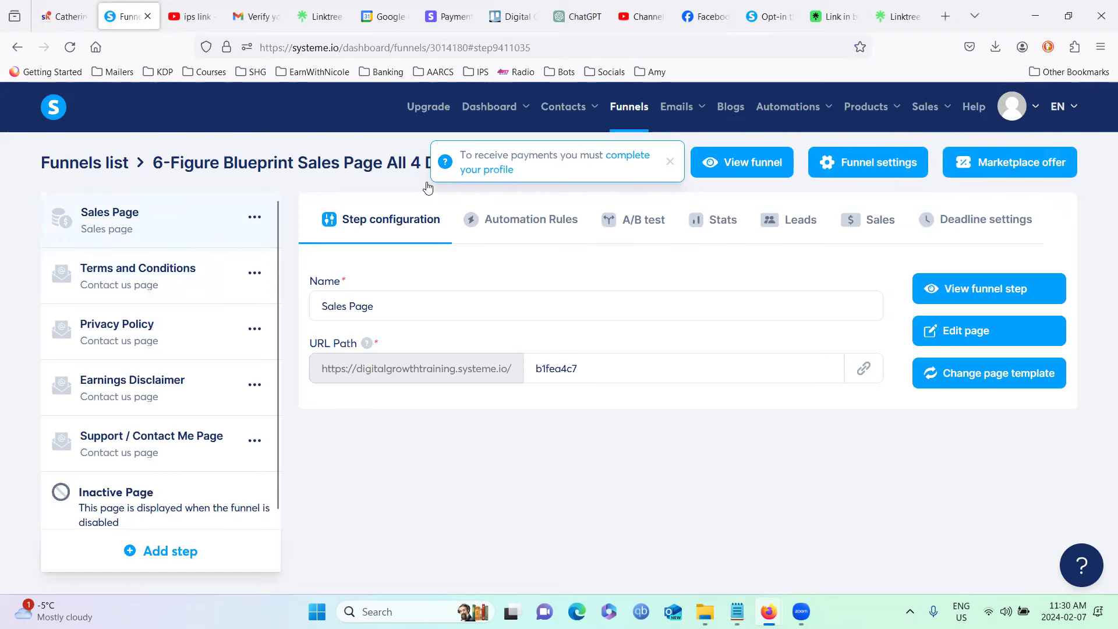
pyautogui.click(617, 111)
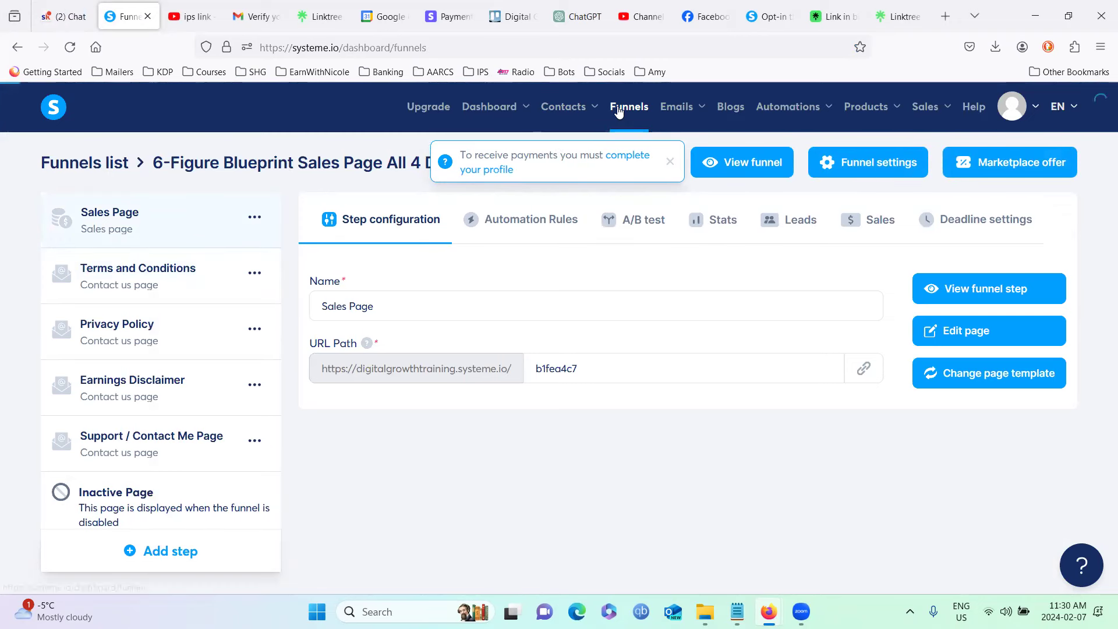
pyautogui.click(116, 302)
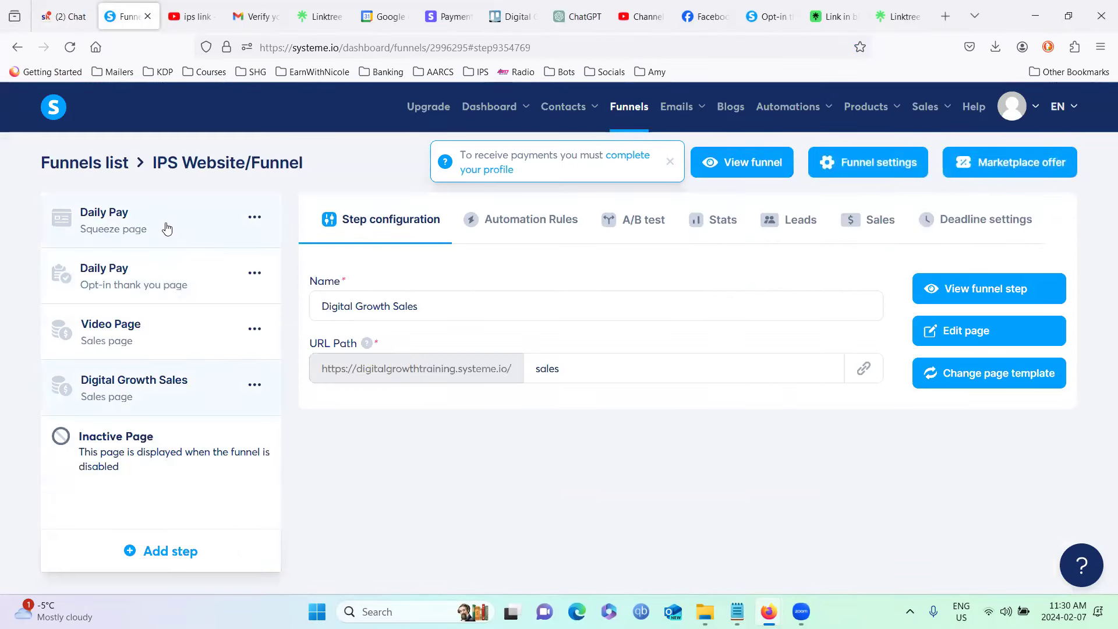
pyautogui.click(165, 278)
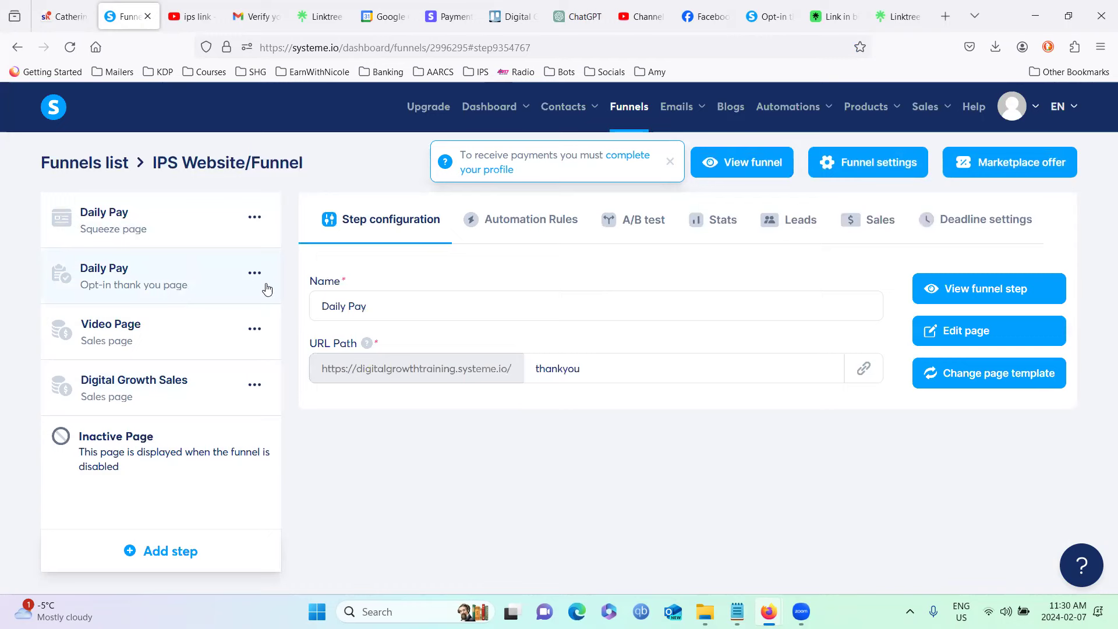
pyautogui.click(1011, 338)
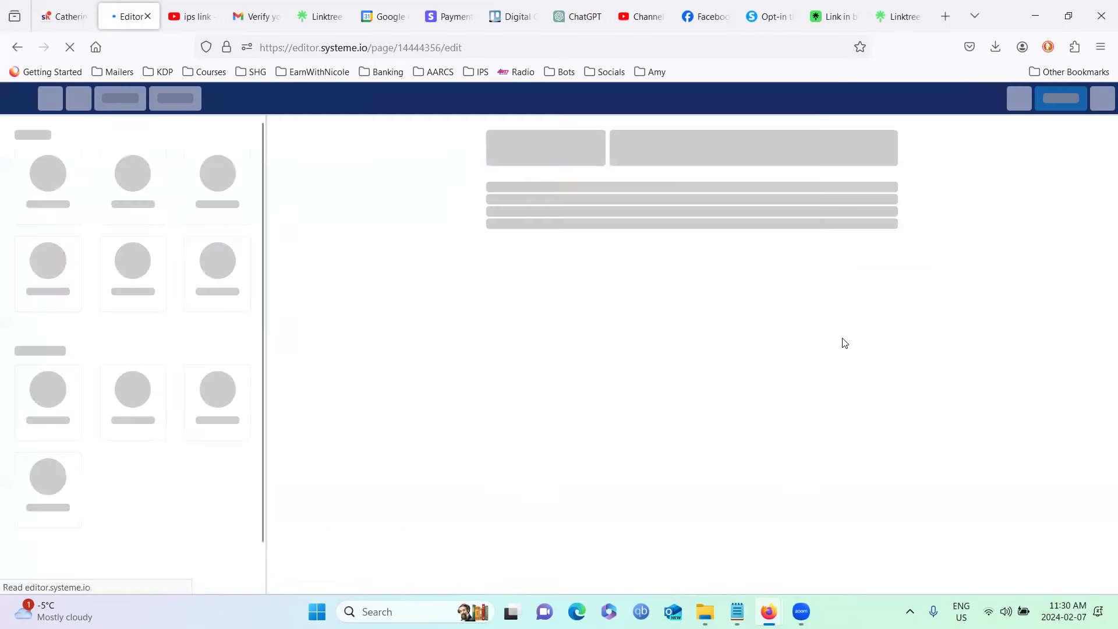
# Set the YES! button's link to the Linktree address, save, and exit the editor.
pyautogui.scroll(-5, 682, 350)
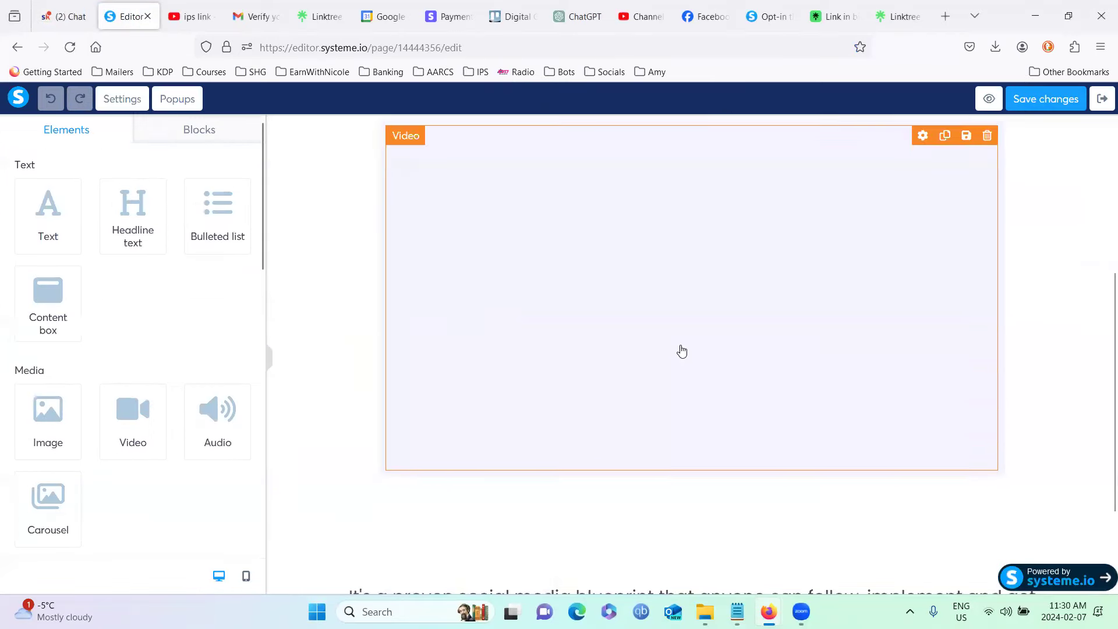
pyautogui.scroll(-2, 683, 350)
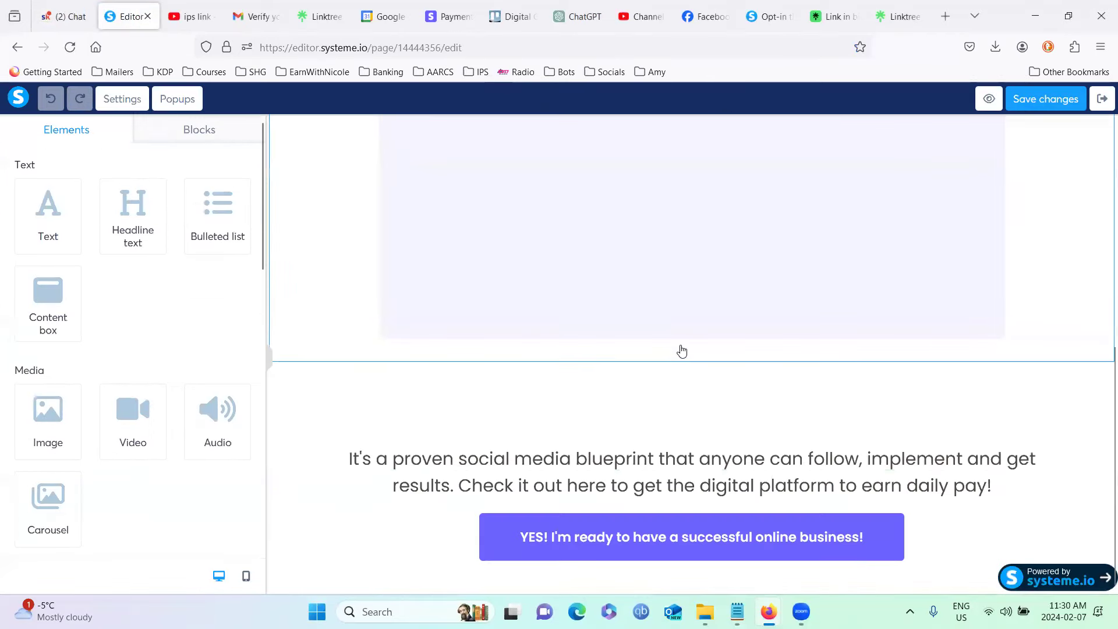
pyautogui.click(620, 539)
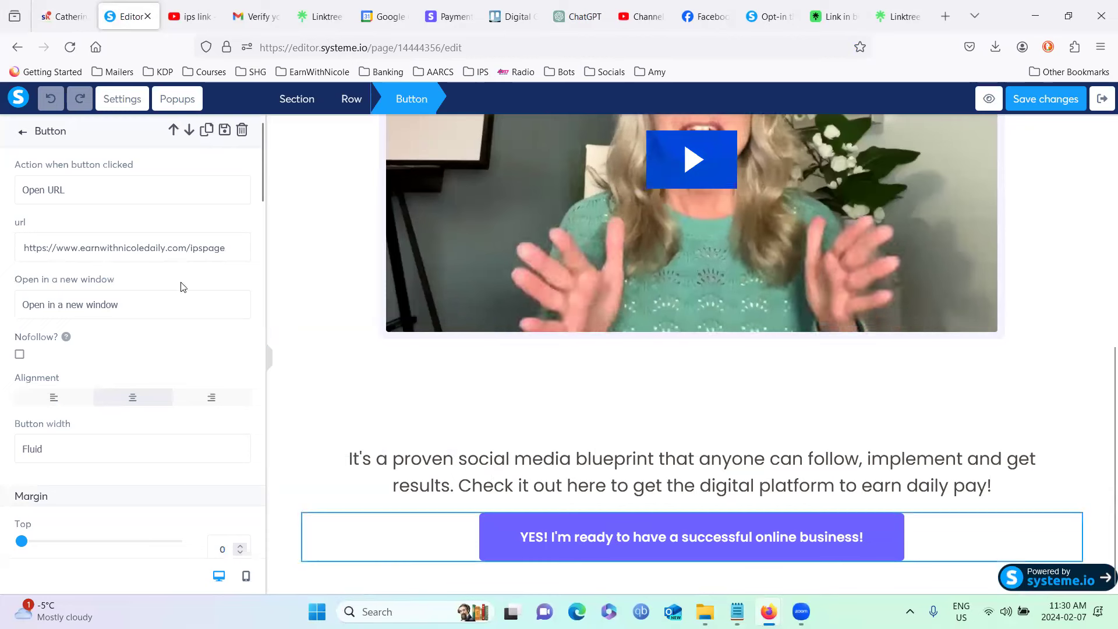
pyautogui.tripleClick(170, 248)
pyautogui.hotkey('ctrl', 'v')
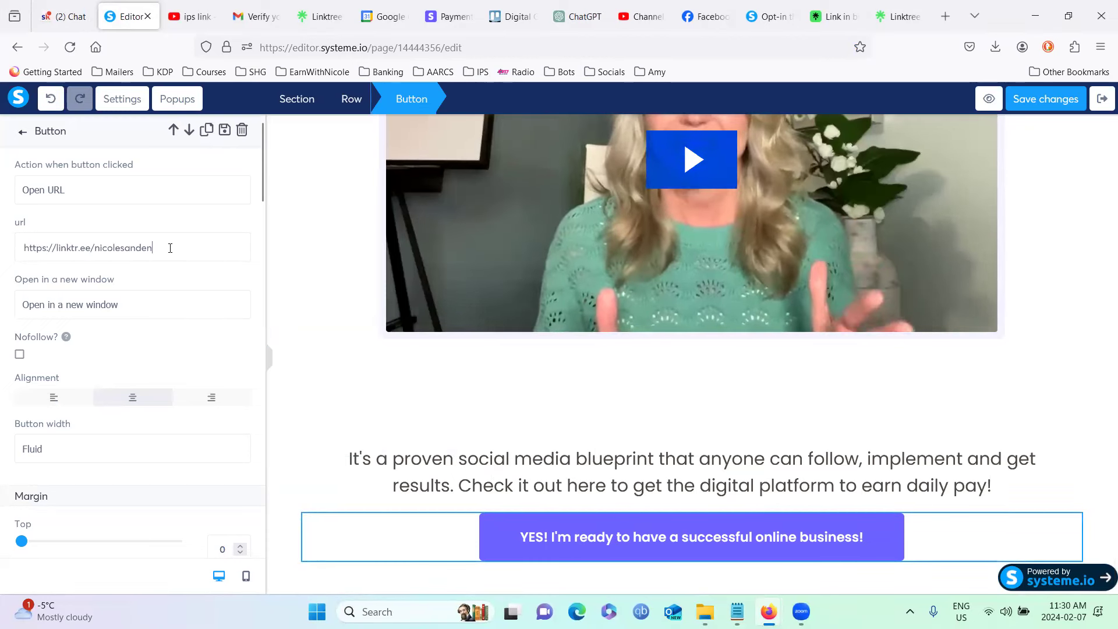
pyautogui.click(1047, 109)
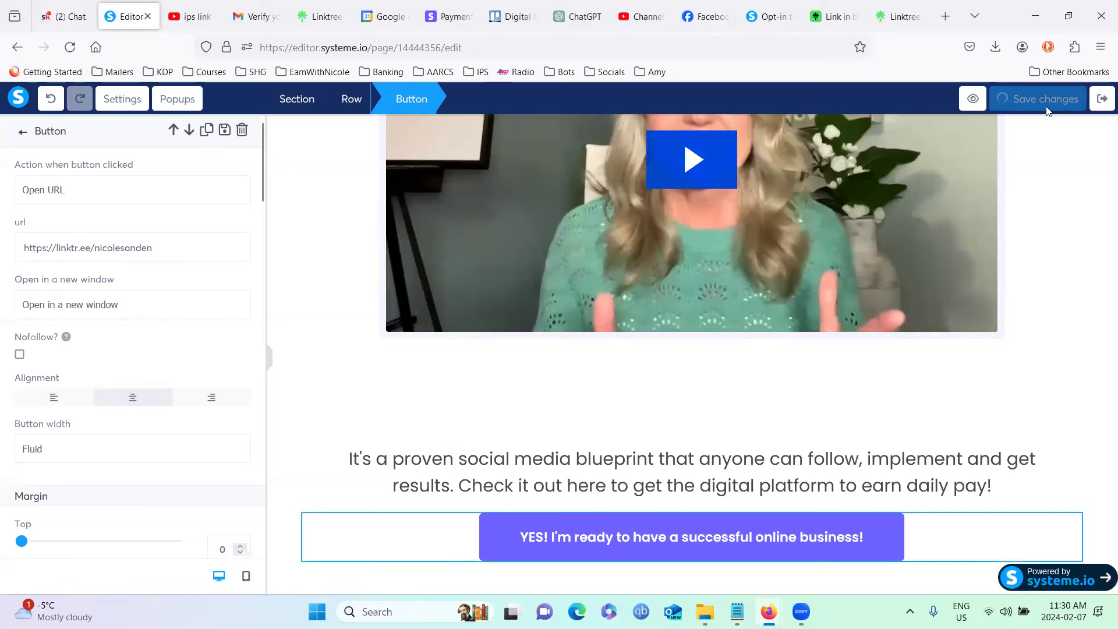
pyautogui.click(1101, 99)
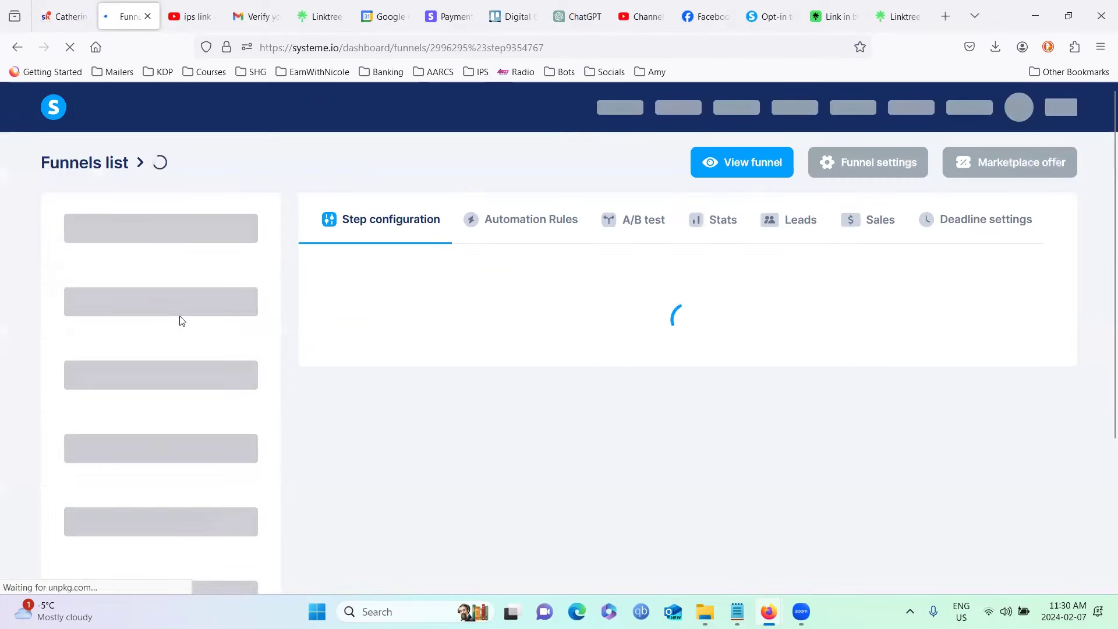
# Open the funnel's Video Page step in the page editor.
pyautogui.scroll(-1, 181, 319)
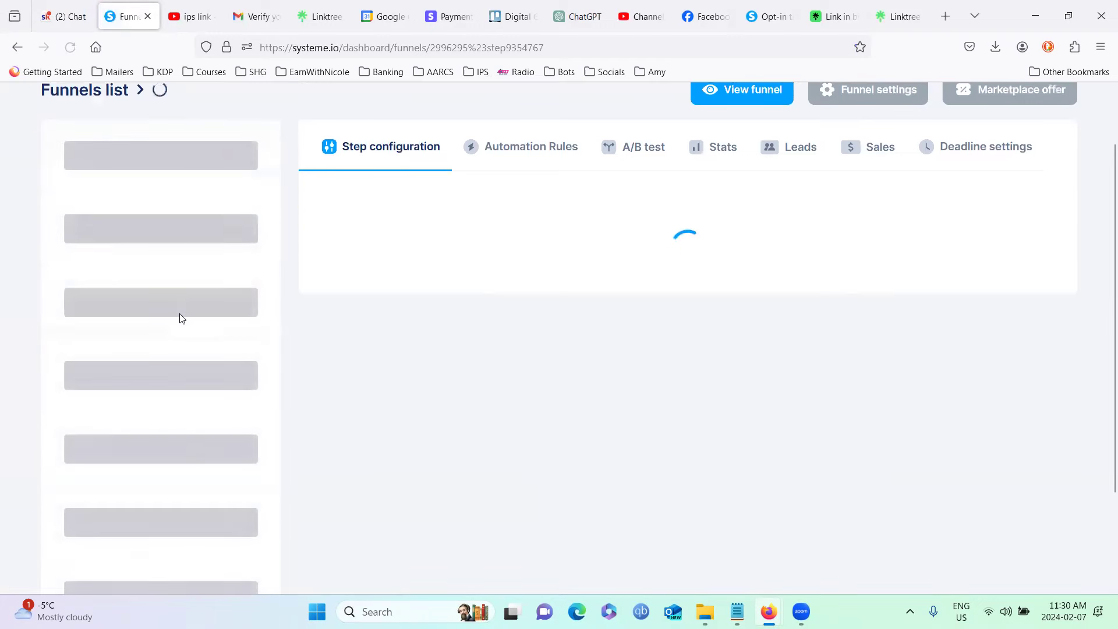
pyautogui.click(168, 332)
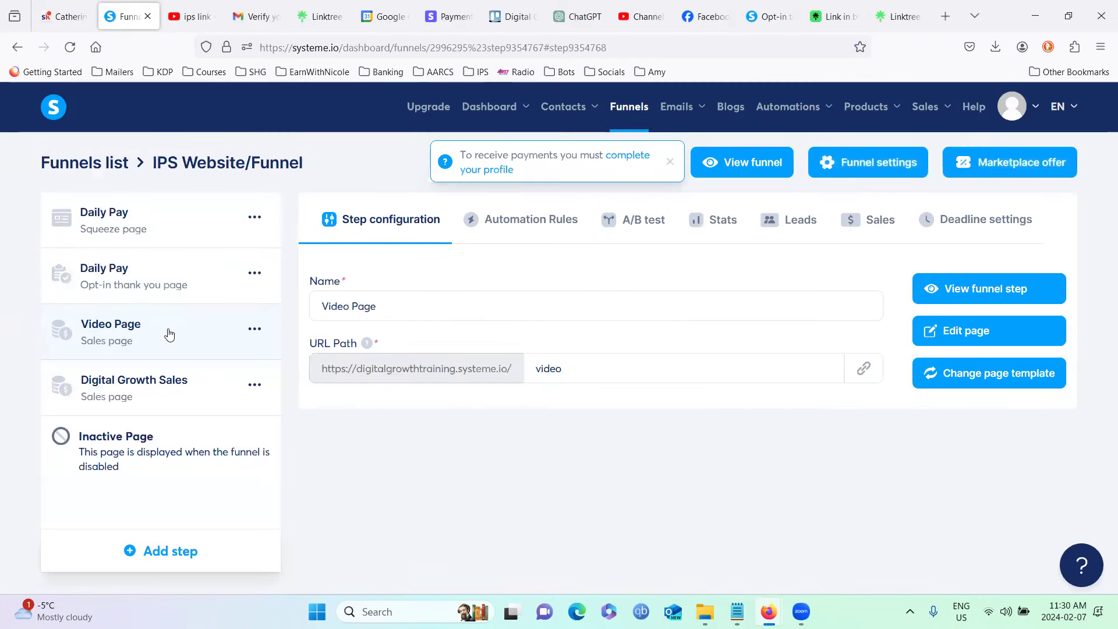
pyautogui.click(920, 329)
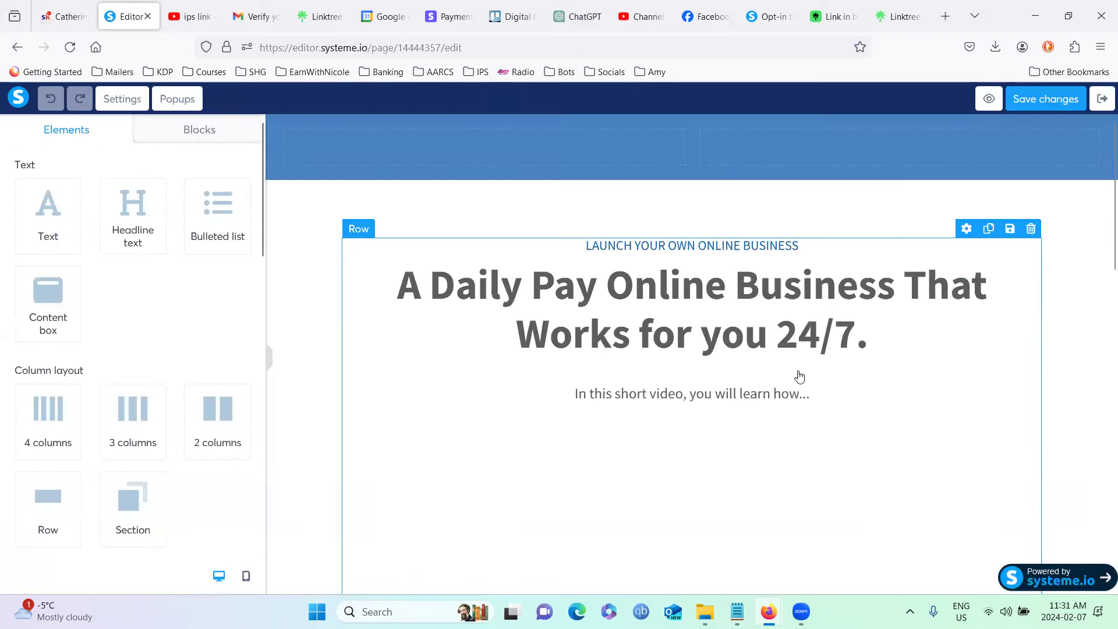
# Point the Click Here To Get Started button to the Linktree address, save, and exit.
pyautogui.scroll(-5, 799, 377)
pyautogui.scroll(-6, 800, 377)
pyautogui.scroll(2, 756, 299)
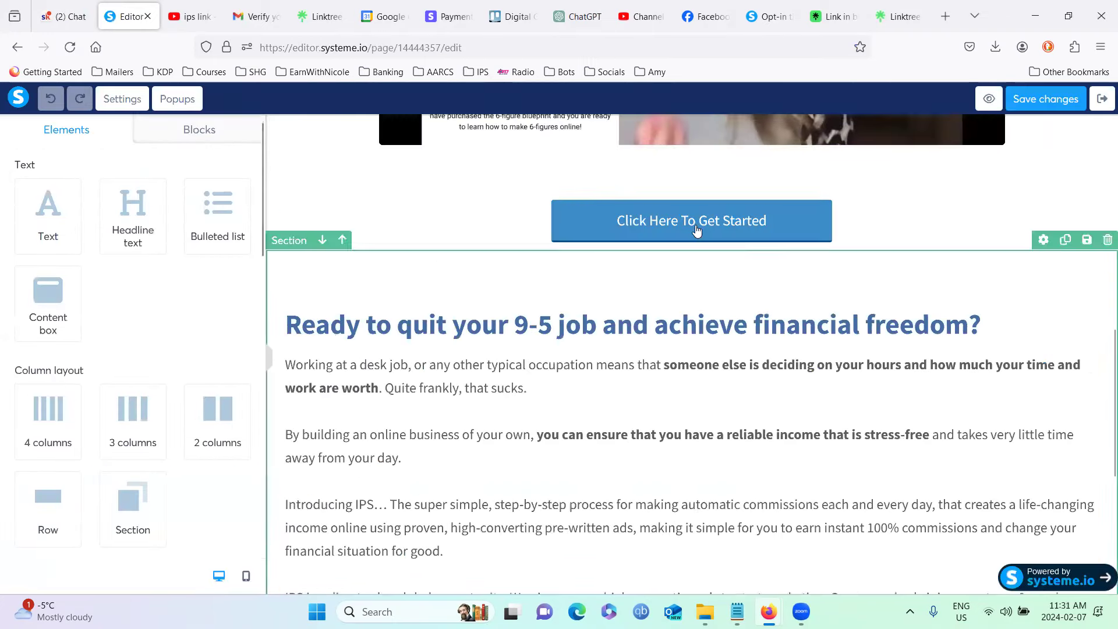
pyautogui.click(694, 226)
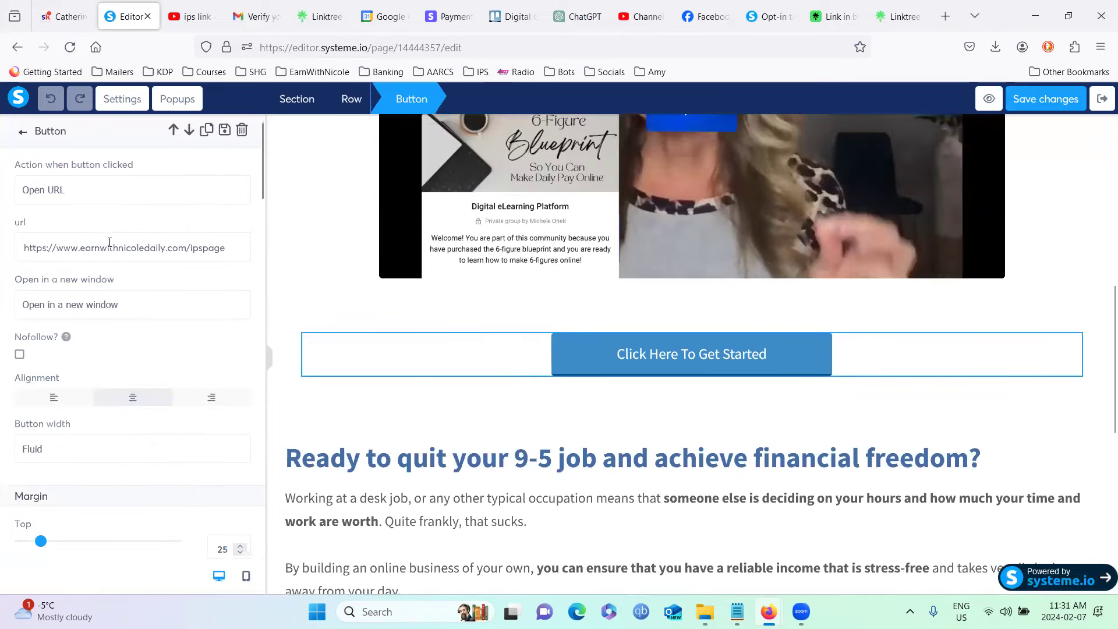
pyautogui.tripleClick(110, 246)
pyautogui.write('https://linktr.ee/nicolesanden')
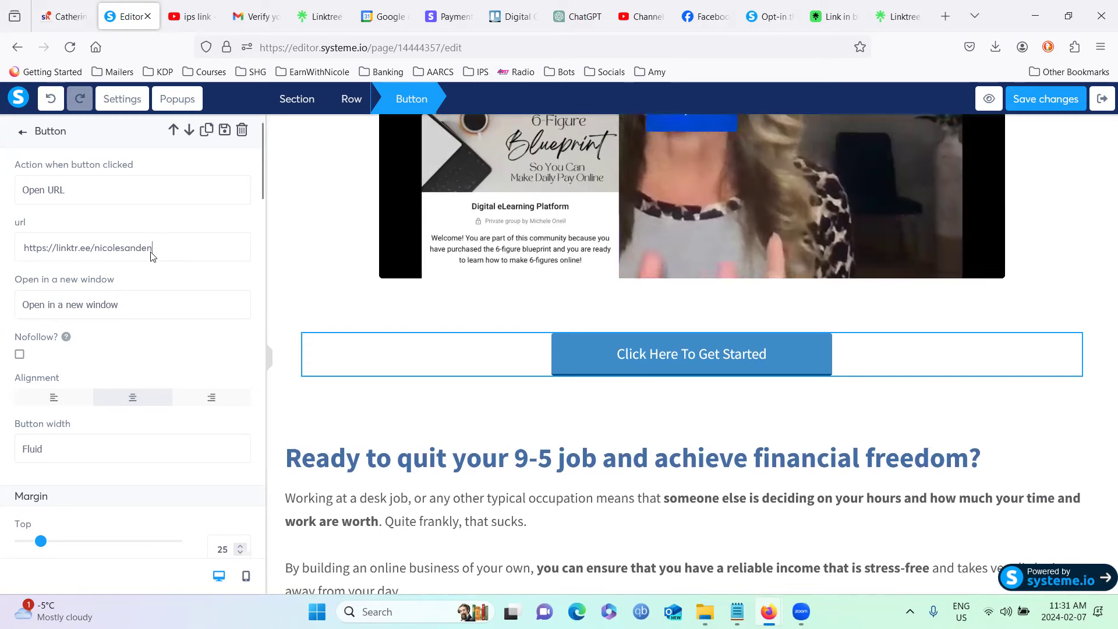
pyautogui.click(1042, 100)
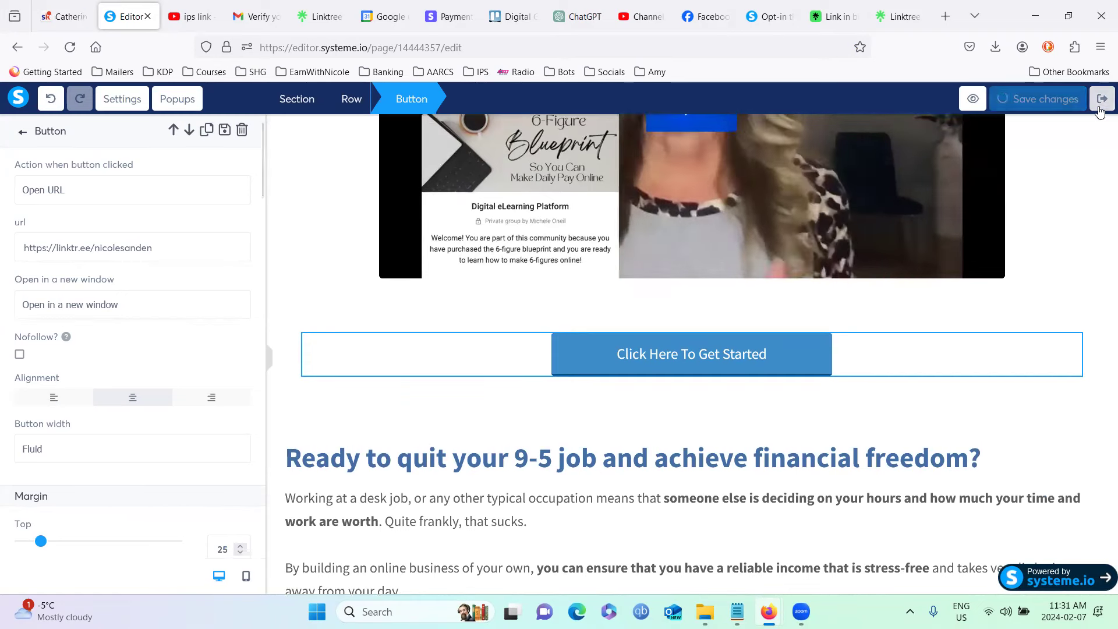
pyautogui.click(1100, 100)
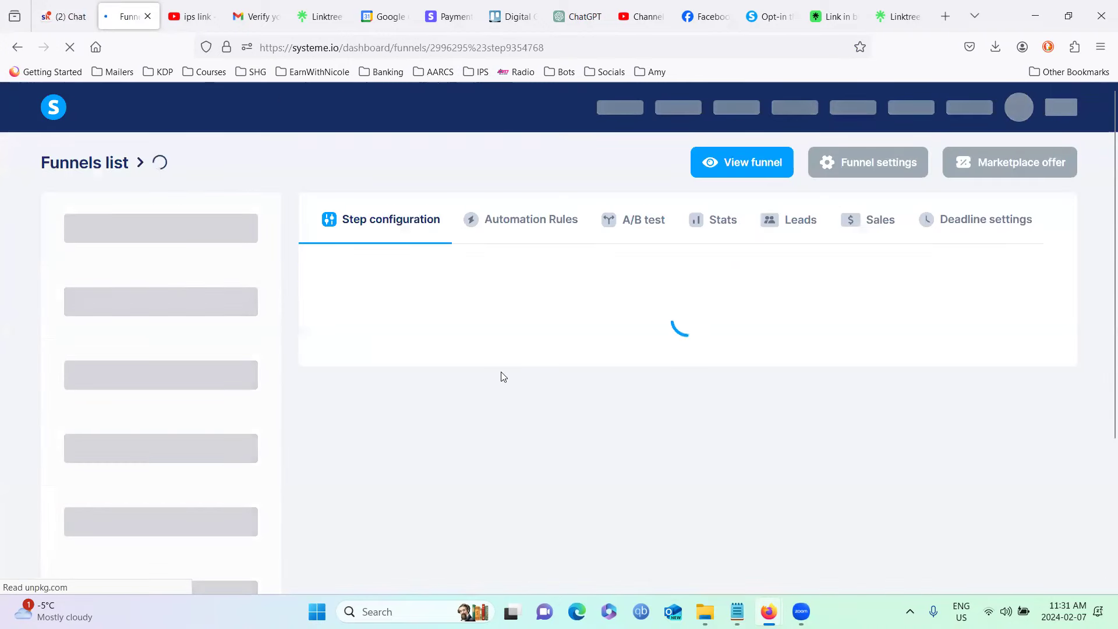
# Test the live video page's Get Started button to confirm it opens the Linktree page.
pyautogui.scroll(-1, 503, 377)
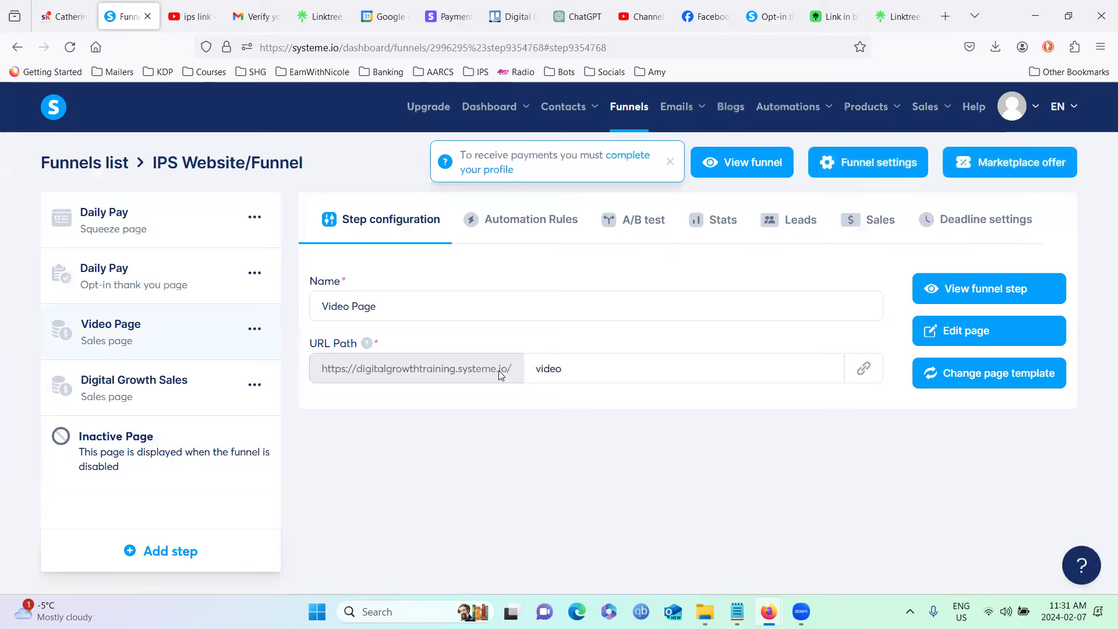
pyautogui.click(992, 286)
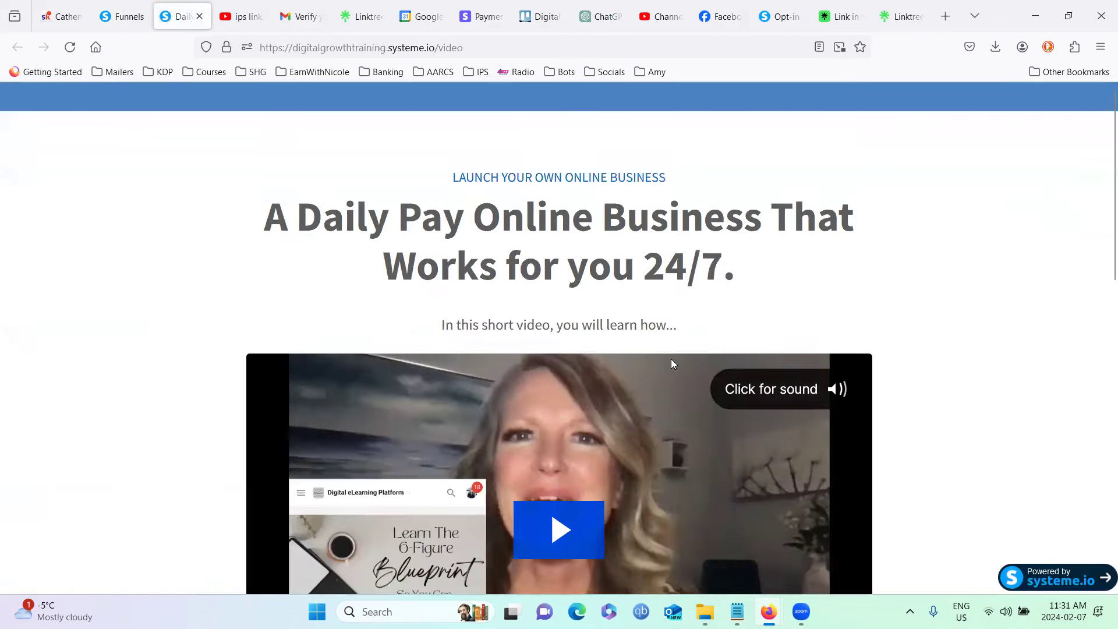
pyautogui.scroll(-1, 670, 359)
pyautogui.scroll(-8, 672, 359)
pyautogui.scroll(4, 657, 347)
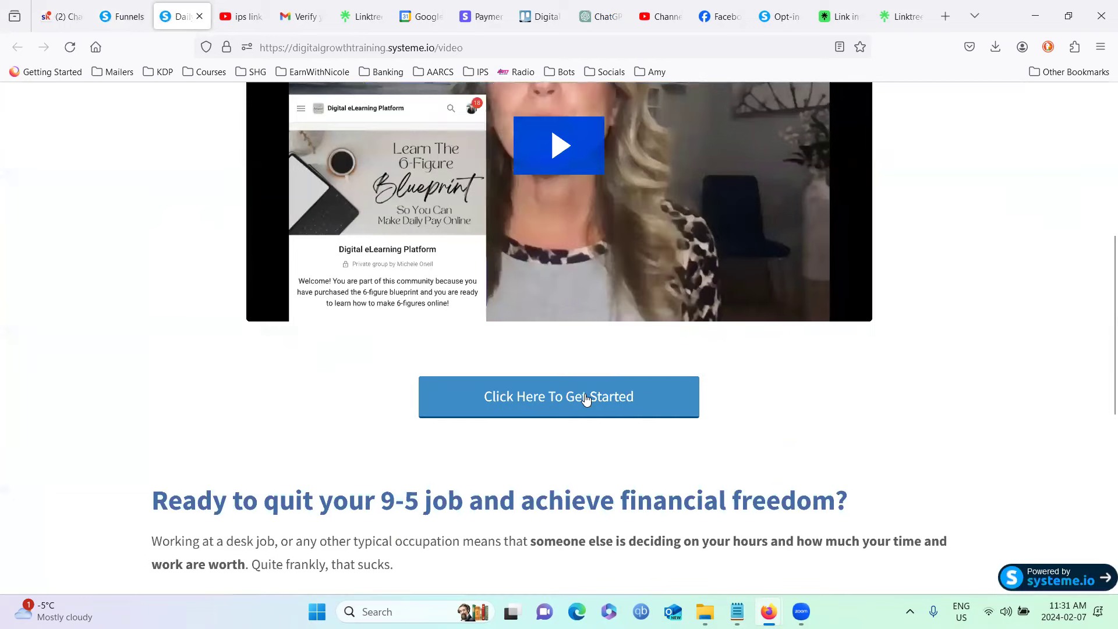
pyautogui.click(657, 404)
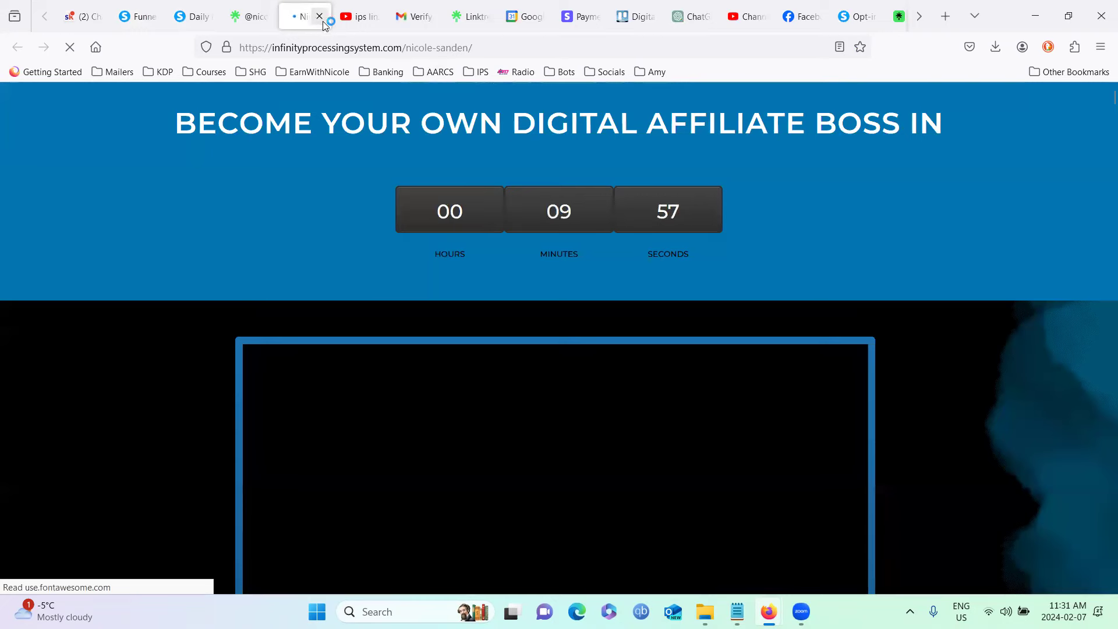
# Close the test tabs and return to the Systeme.io funnel view.
pyautogui.click(319, 16)
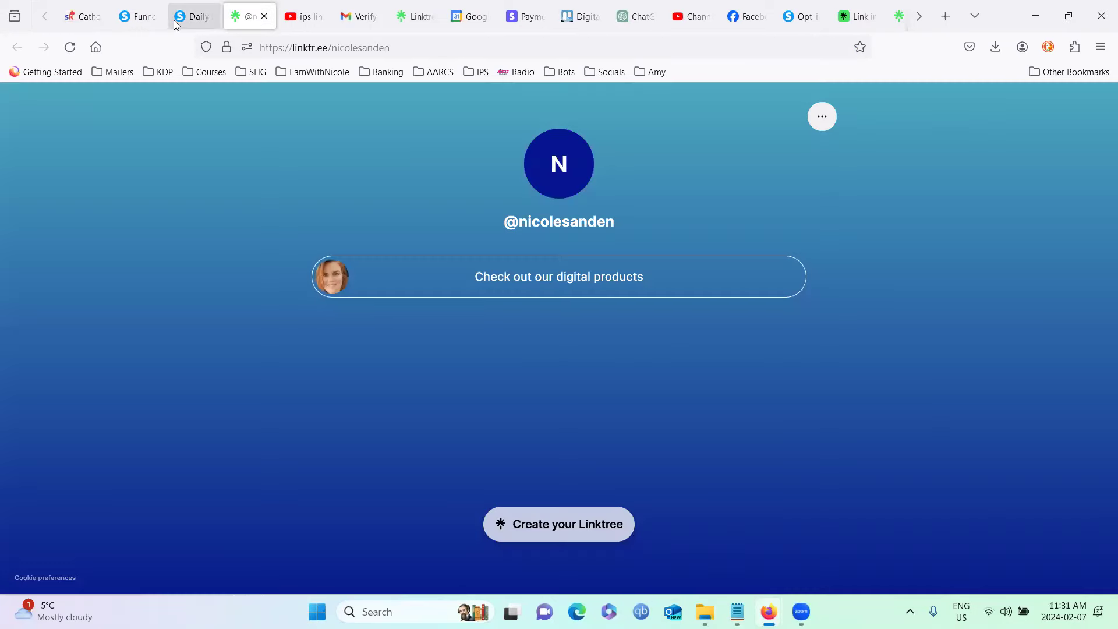
pyautogui.click(205, 19)
pyautogui.hotkey('ctrl', 'w')
pyautogui.click(142, 17)
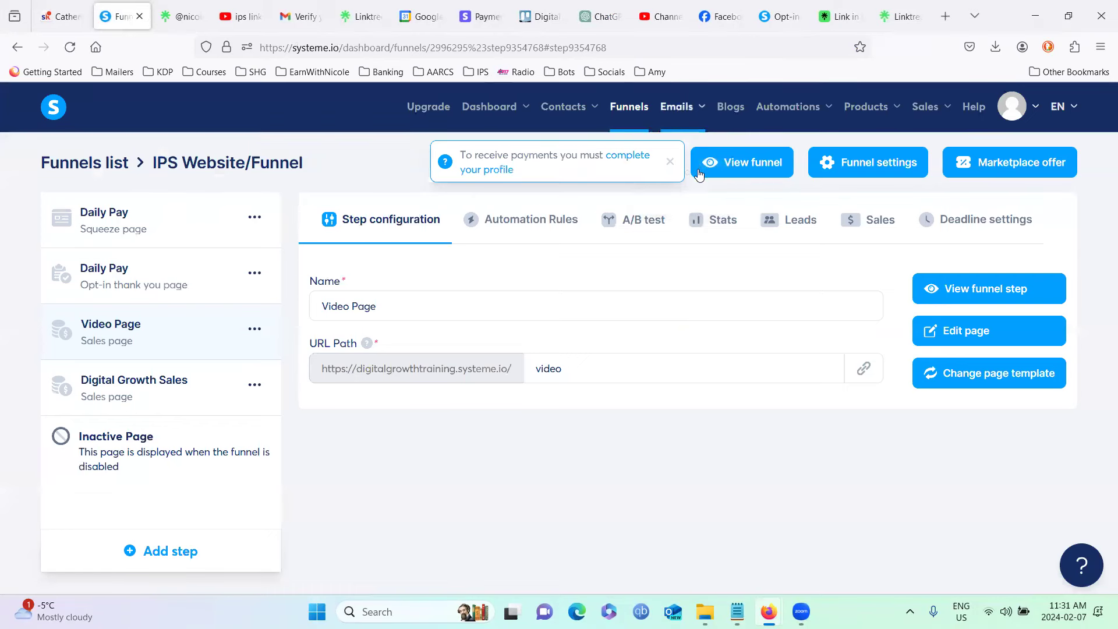
# Open the 'Here is your Blueprint.' email in the Email Automations (updated 4-10) campaign.
pyautogui.moveTo(673, 127)
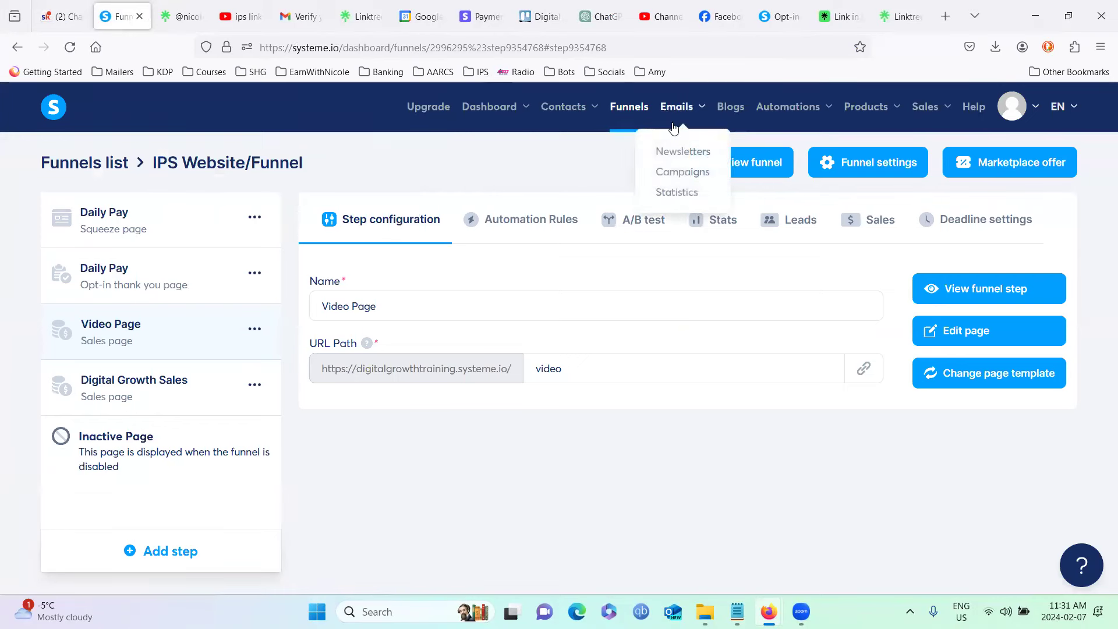
pyautogui.click(676, 172)
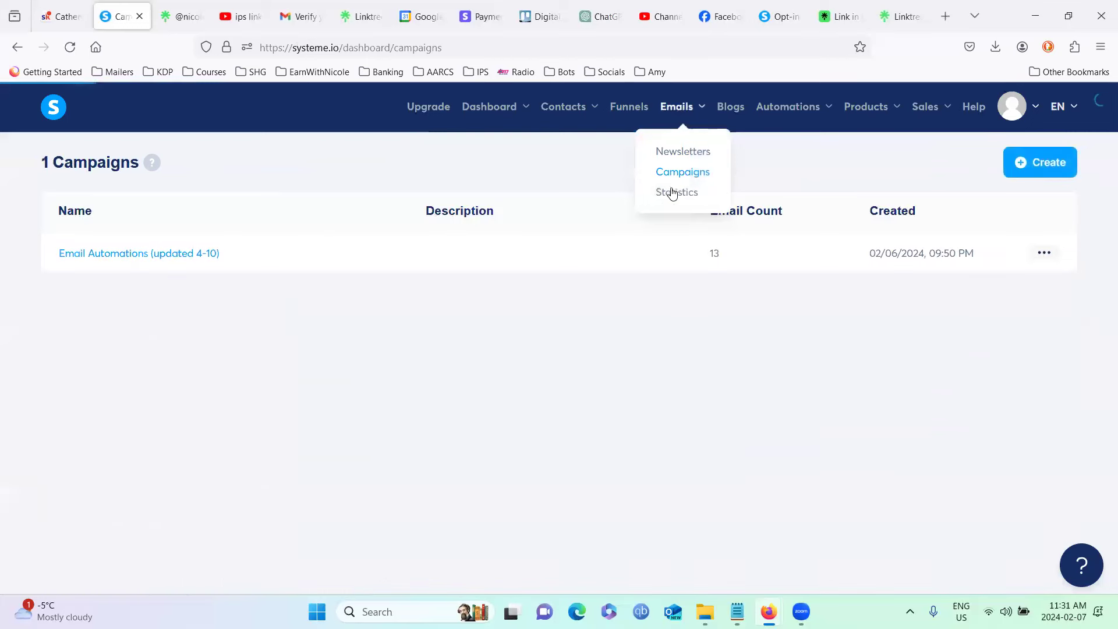
pyautogui.click(163, 252)
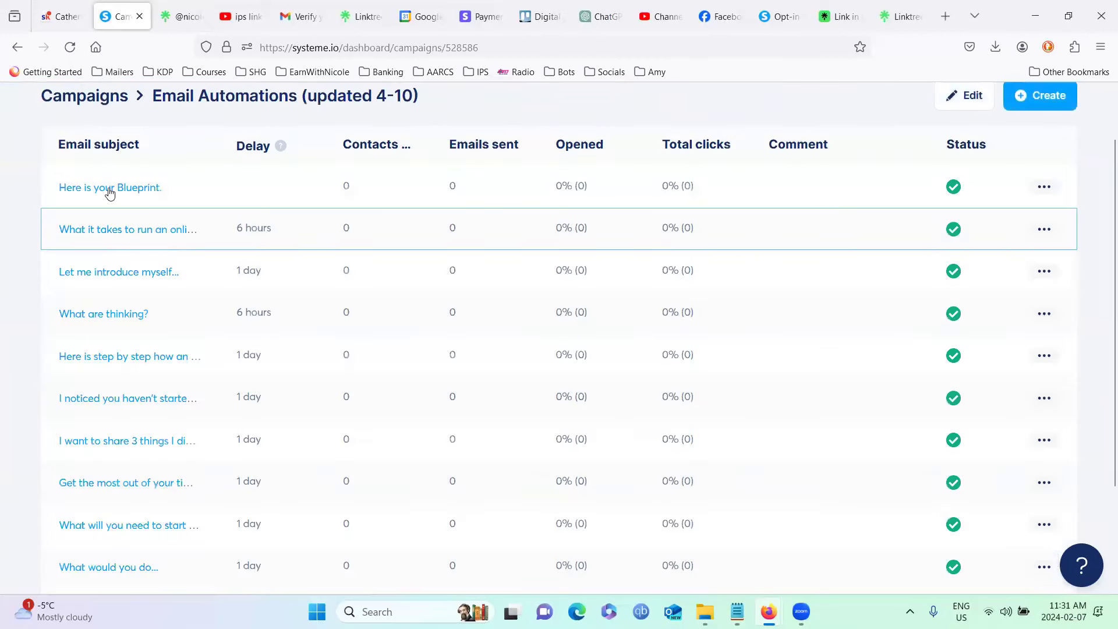
pyautogui.click(110, 192)
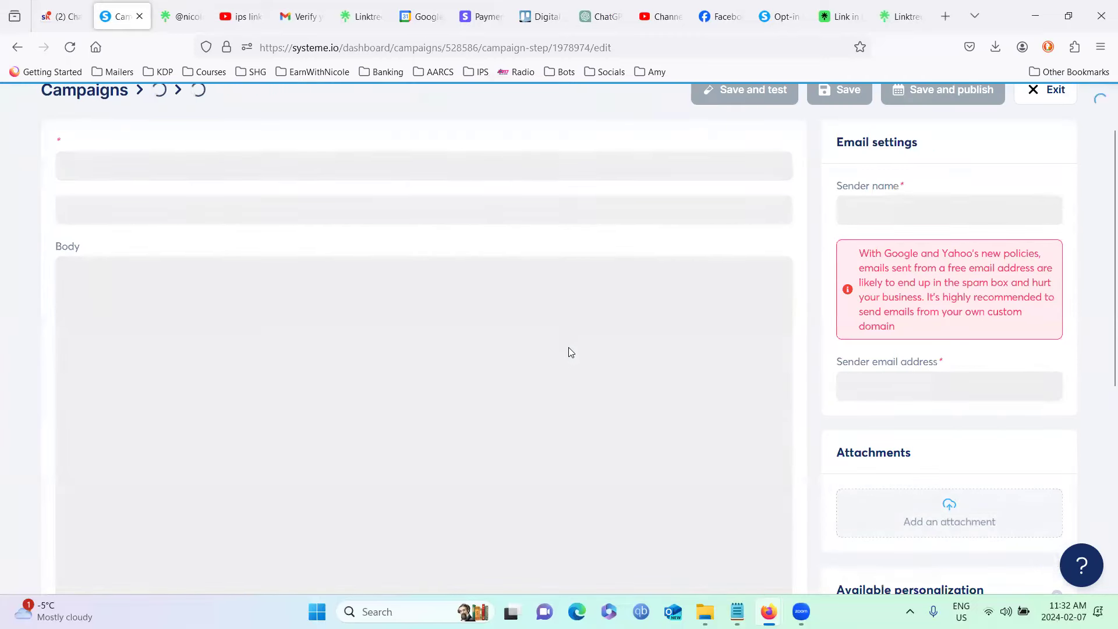
# Replace the '(put your IPS website here)' placeholder in the PSS line with the Linktree address.
pyautogui.scroll(-5, 564, 346)
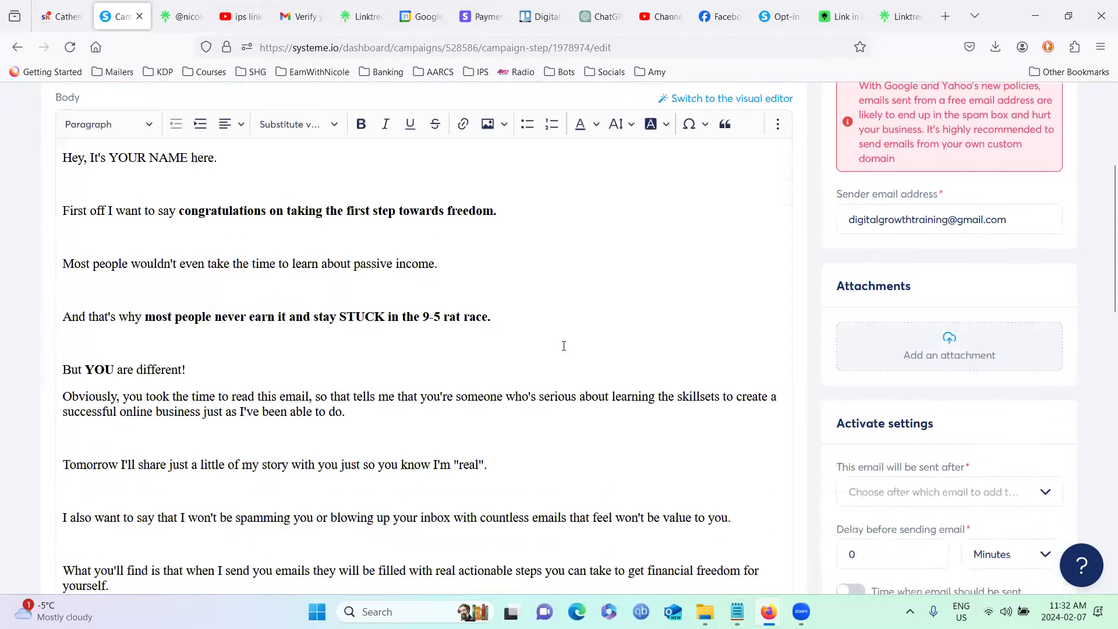
pyautogui.scroll(-10, 564, 346)
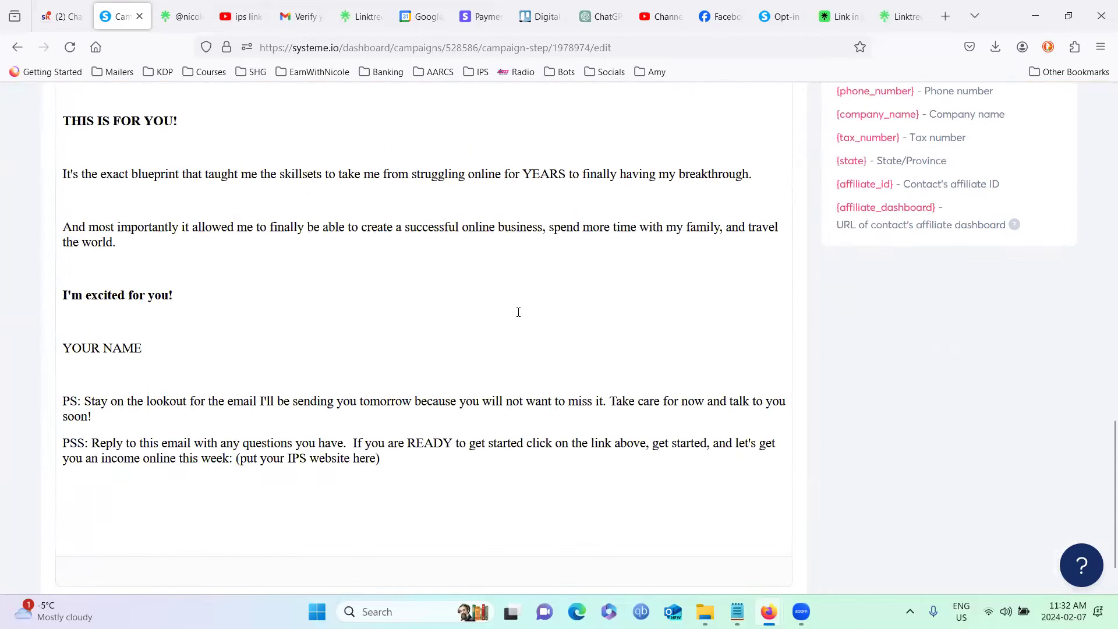
pyautogui.moveTo(389, 461); pyautogui.dragTo(241, 462)
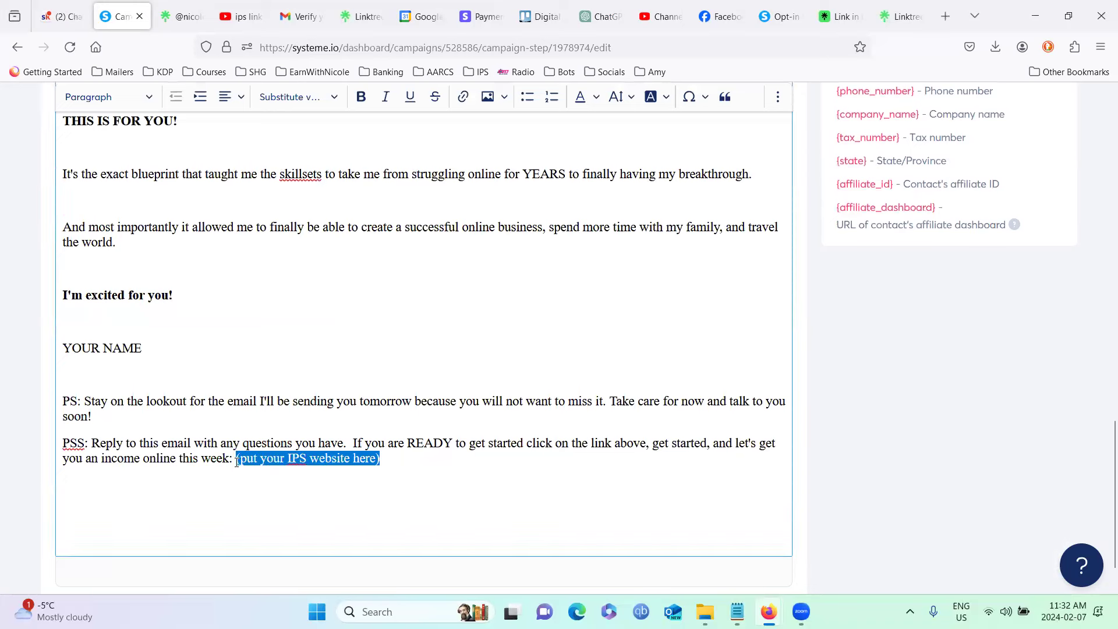
pyautogui.write('https://linktr.ee/nicolesanden')
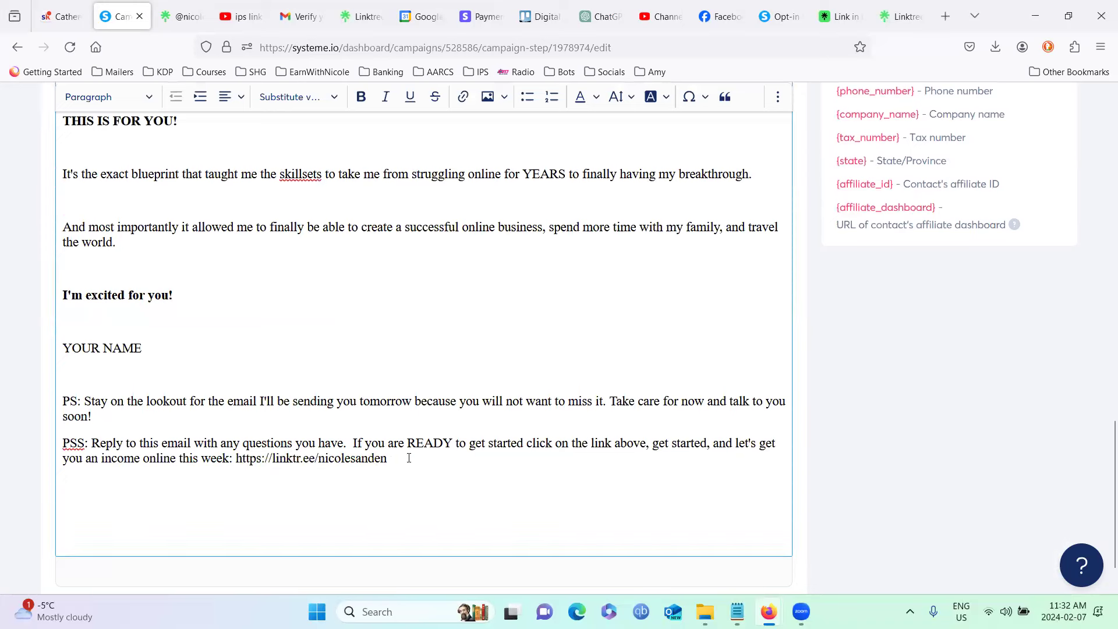
# Hyperlink the inserted Linktree address to the same Linktree URL.
pyautogui.moveTo(409, 458); pyautogui.dragTo(253, 460)
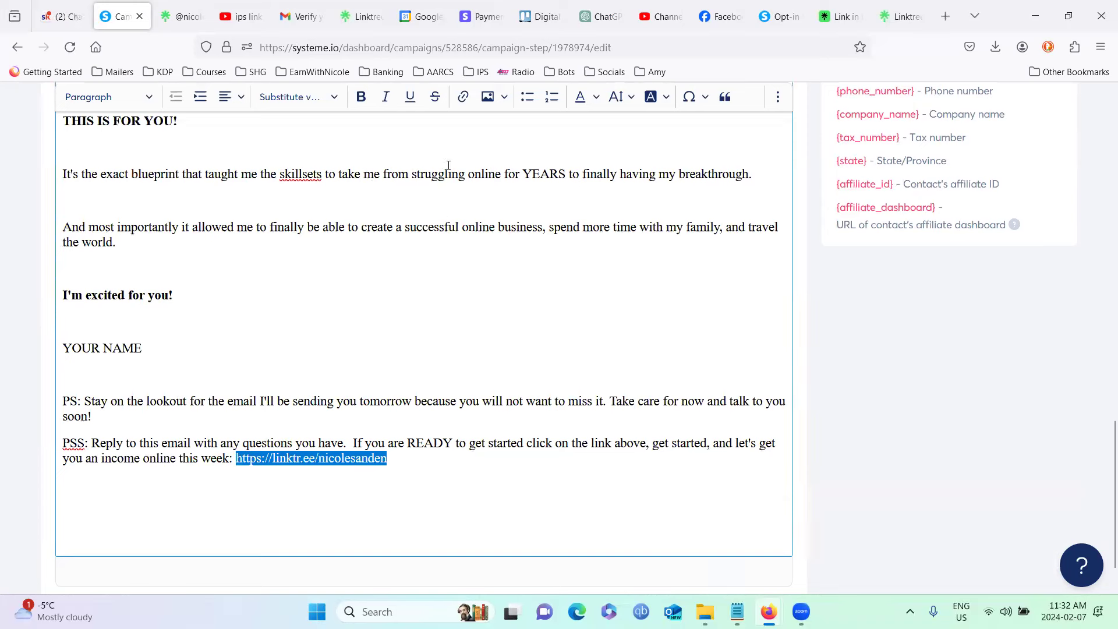
pyautogui.click(462, 98)
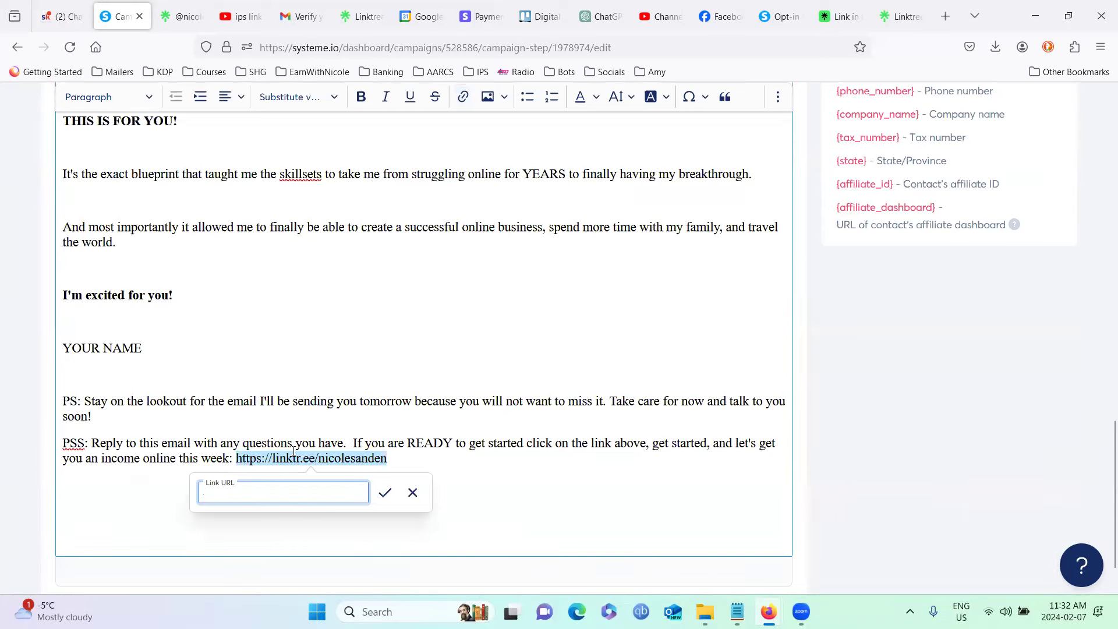
pyautogui.write('https://linktr.ee/nicolesanden')
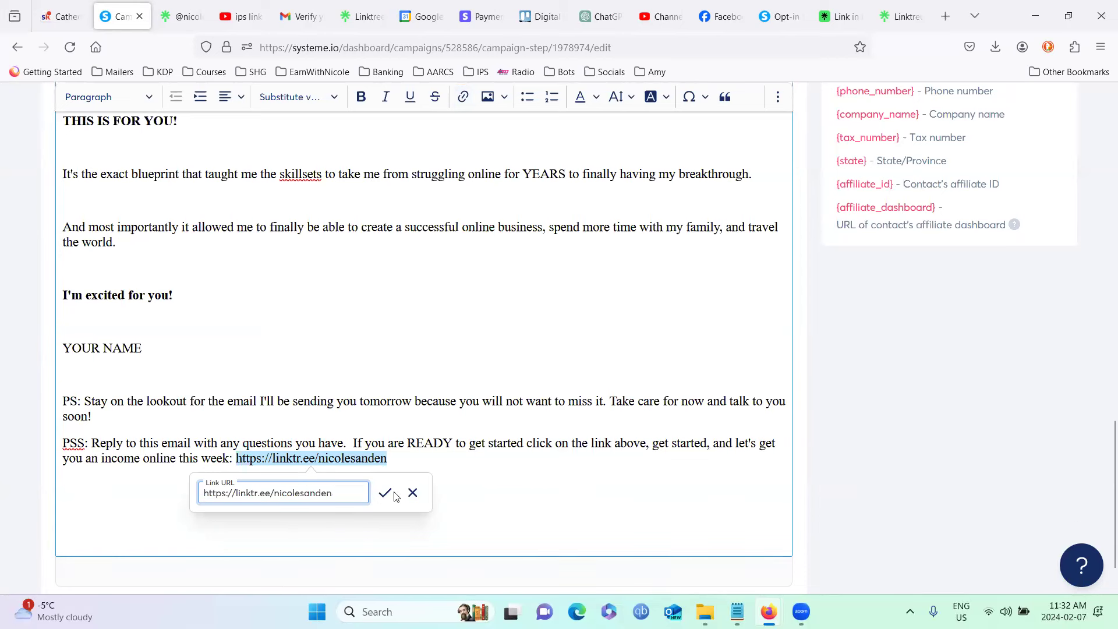
pyautogui.click(394, 496)
pyautogui.click(442, 475)
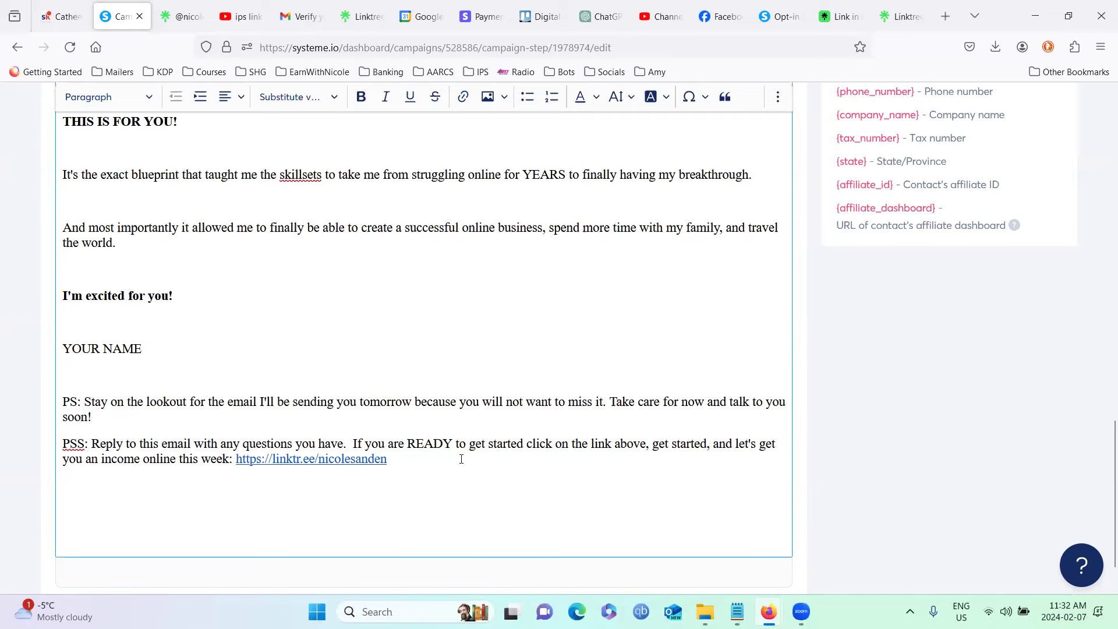
pyautogui.scroll(6, 461, 459)
pyautogui.scroll(6, 461, 459)
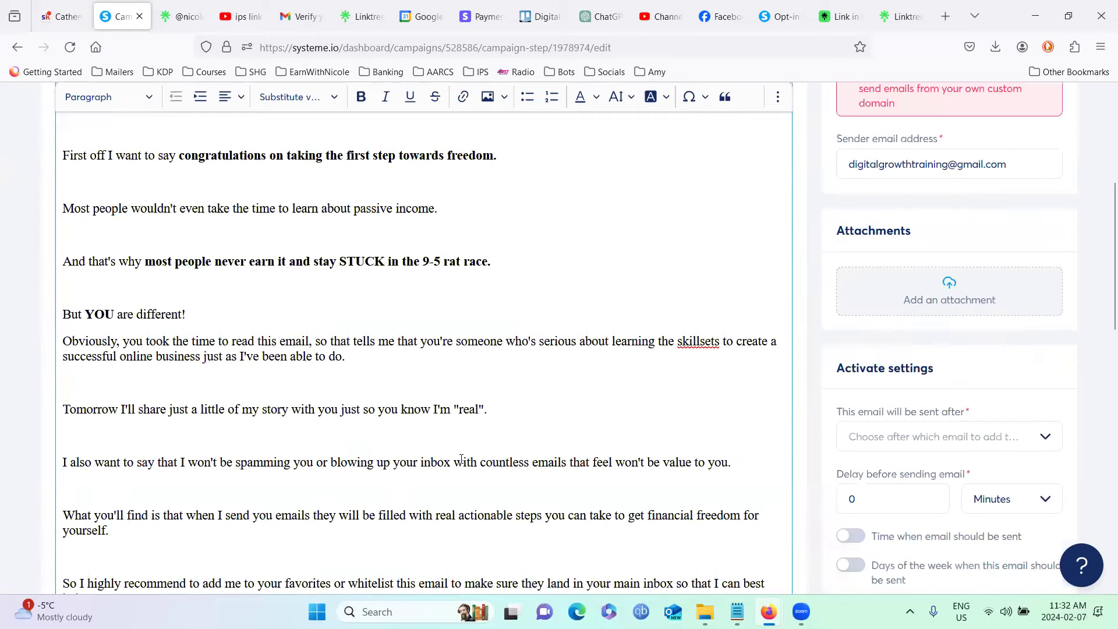
pyautogui.scroll(5, 461, 459)
pyautogui.scroll(-15, 460, 457)
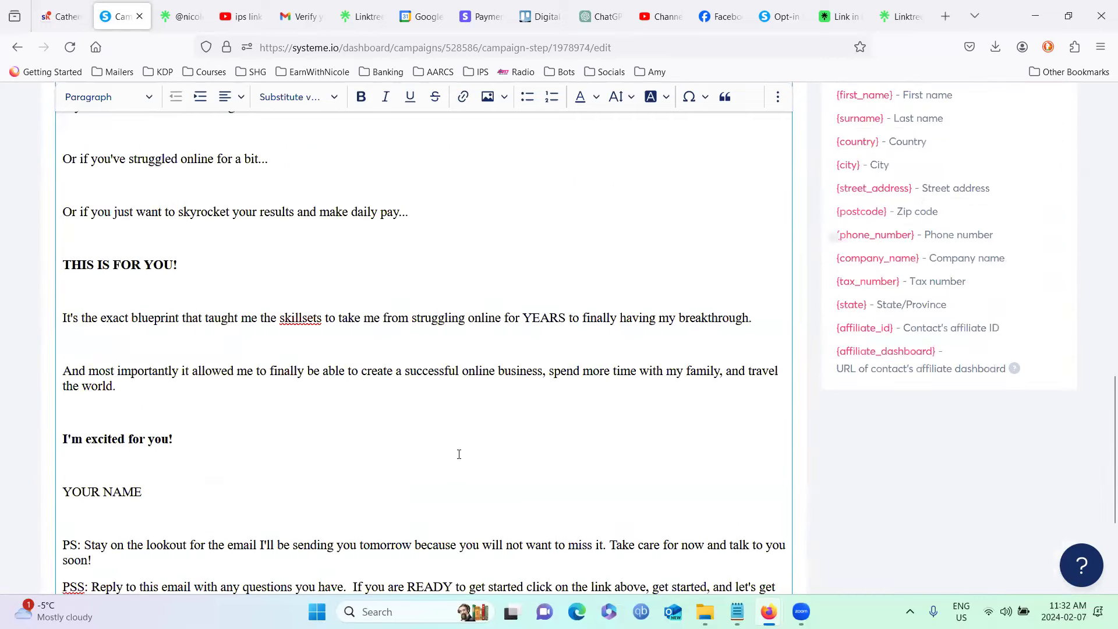
pyautogui.scroll(12, 458, 454)
pyautogui.scroll(3, 459, 454)
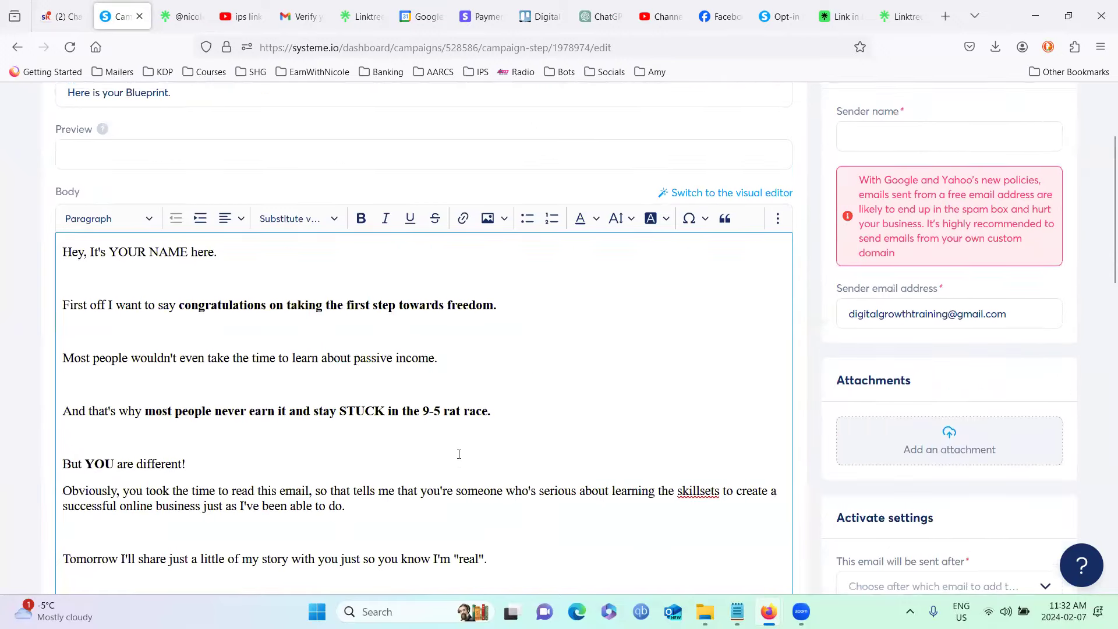